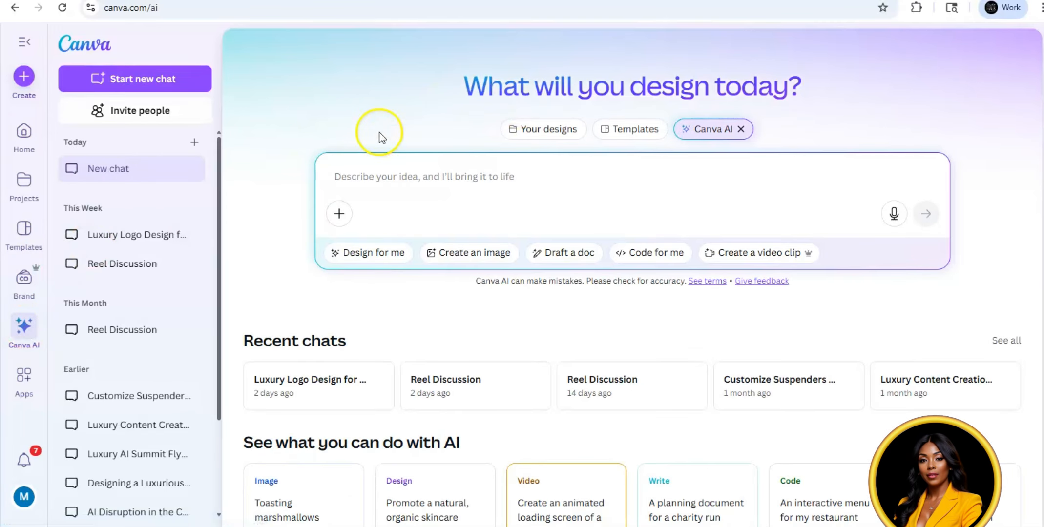
Step: Submit a prompt for a luxury, elegant, chic Serenity Spa massage company logo in green, brown, gold and neutral, minimalist yet high-end with clean lines
left_click(350, 172)
right_click(351, 171)
left_click(379, 321)
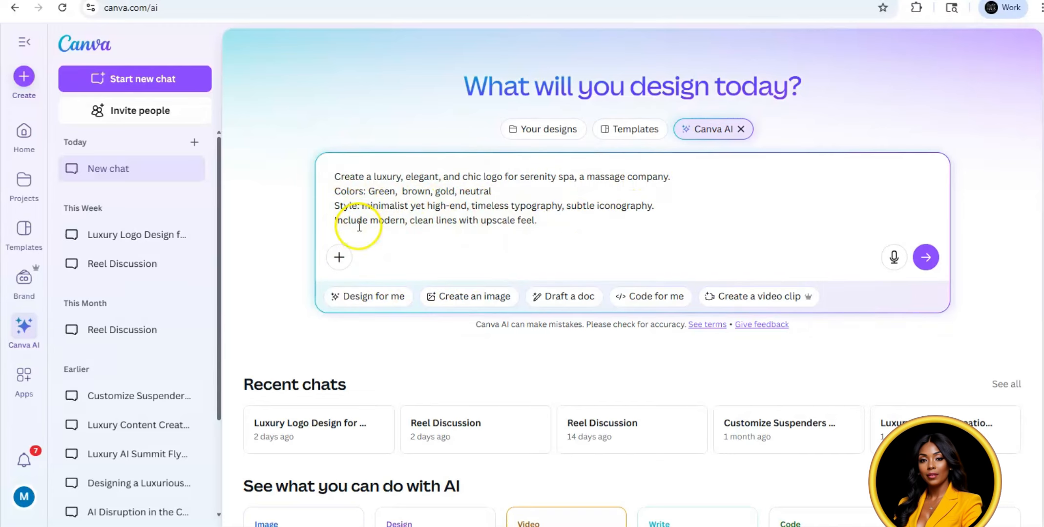
left_click(927, 258)
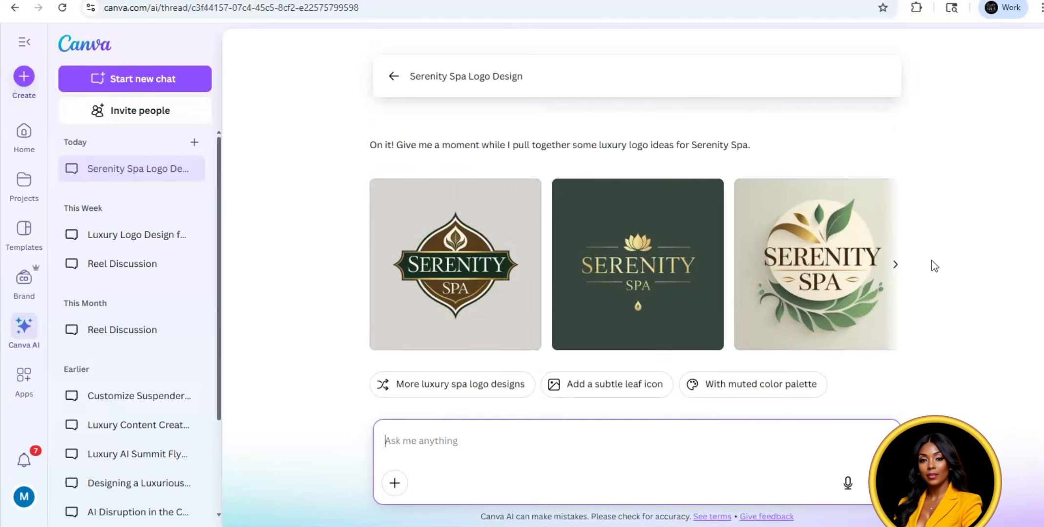
Step: Browse through the generated Serenity Spa logo variations to compare them
left_click(896, 266)
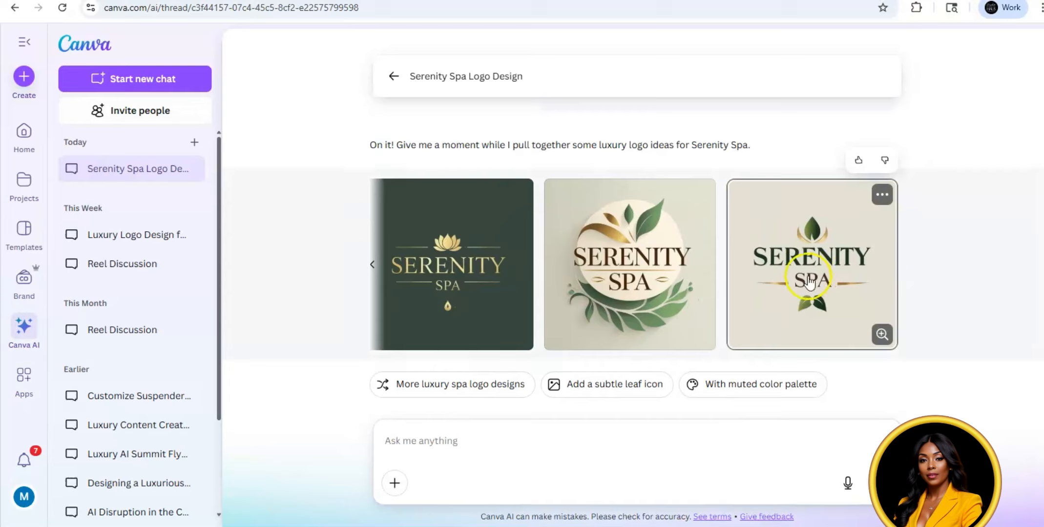
left_click(373, 268)
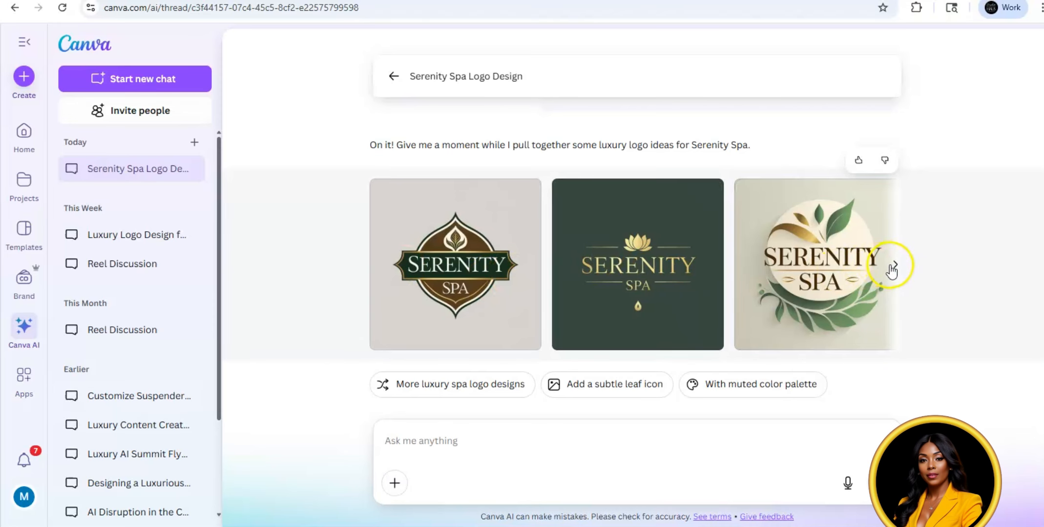
left_click(893, 266)
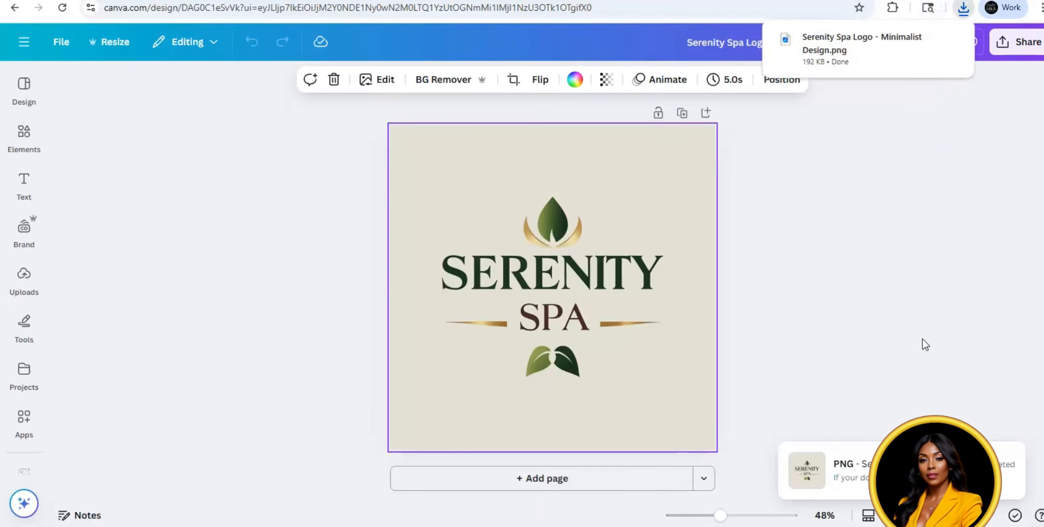
Step: Remove the background of the Serenity Spa logo and download it as a PNG with a transparent background
right_click(641, 161)
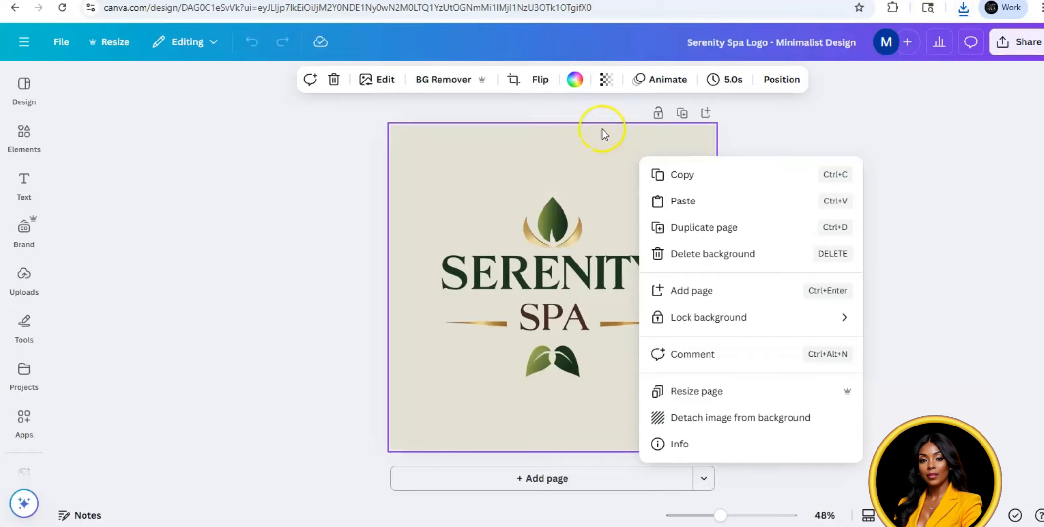
left_click(437, 80)
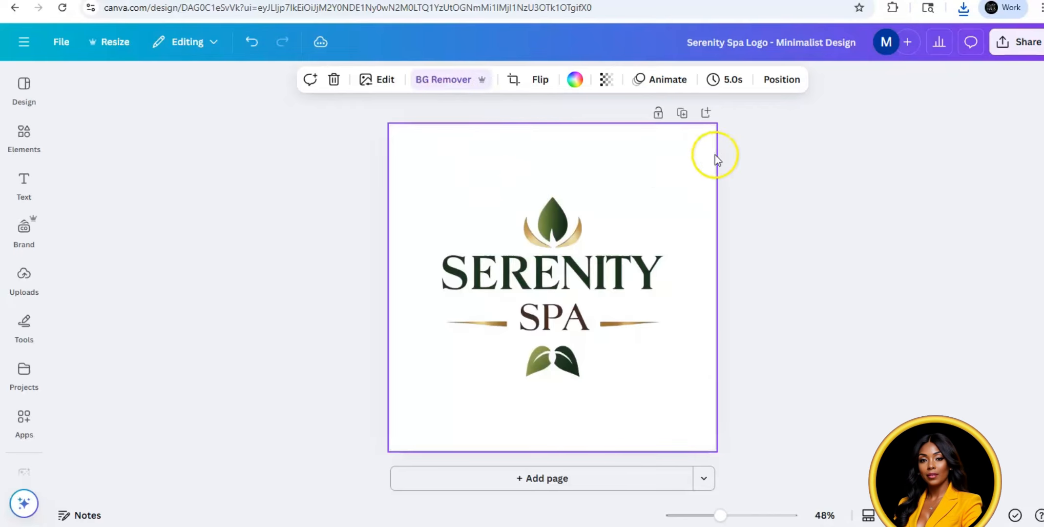
left_click(1012, 49)
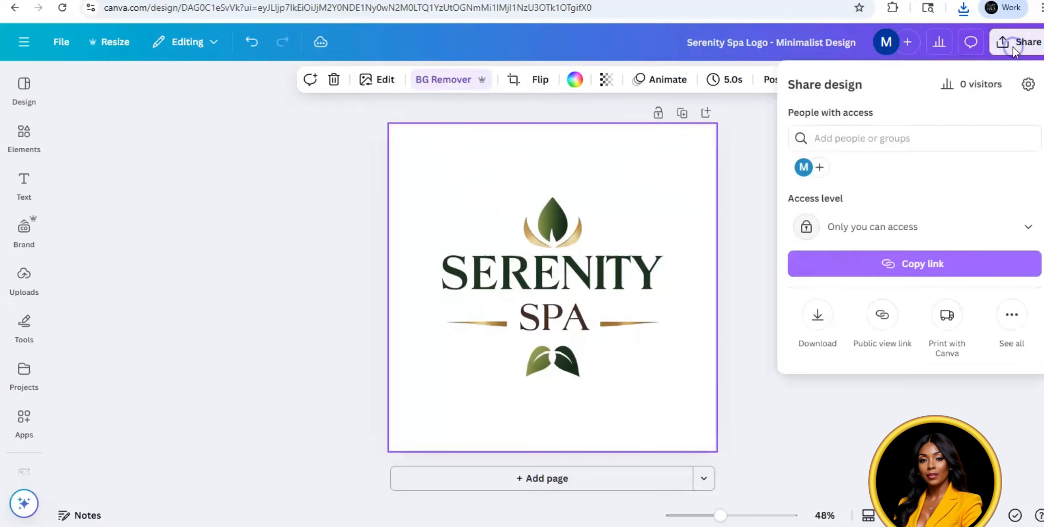
left_click(818, 318)
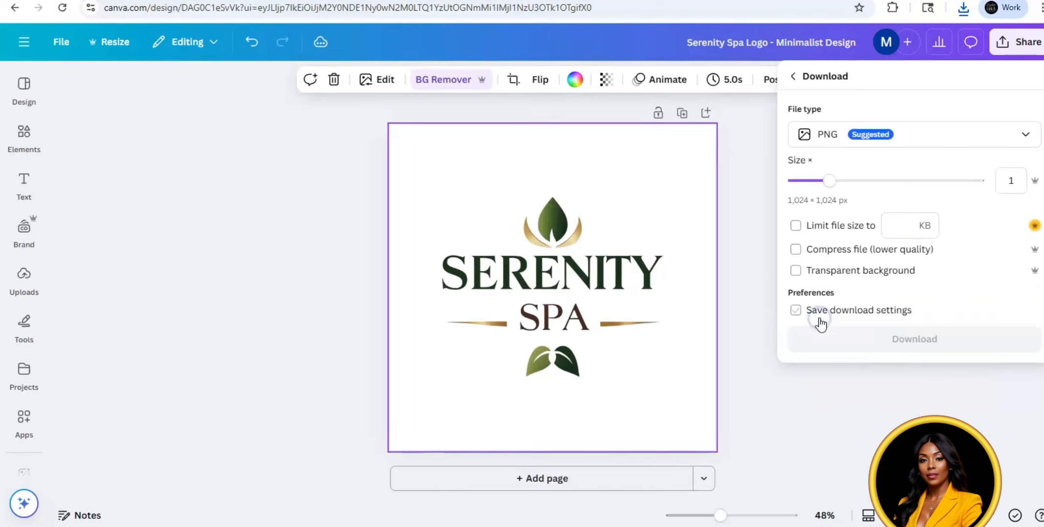
left_click(795, 271)
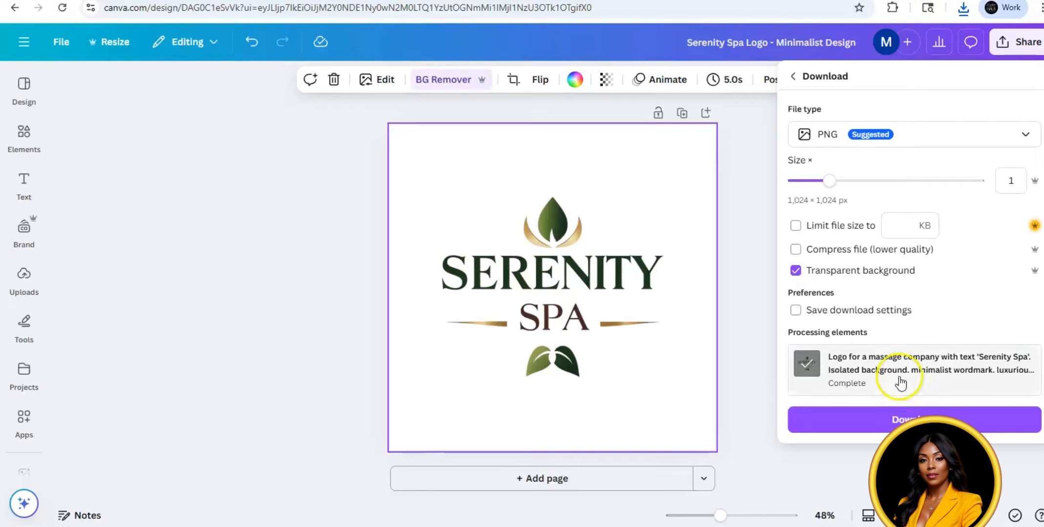
left_click(923, 421)
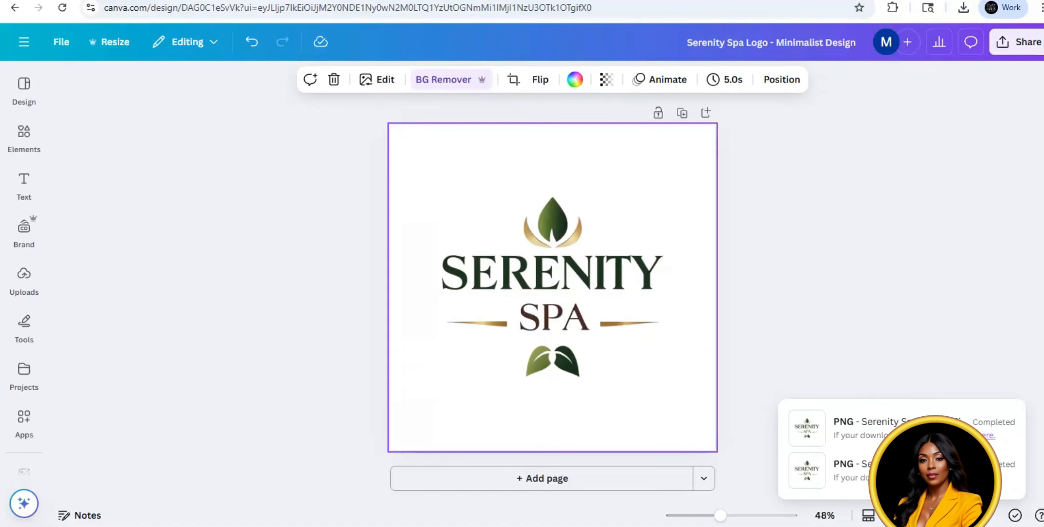
Step: In a new Canva AI chat, request a luxury, elegant, chic Bougie Boutique women's clothing store logo in black and gold bling with a glam feel
left_click(24, 42)
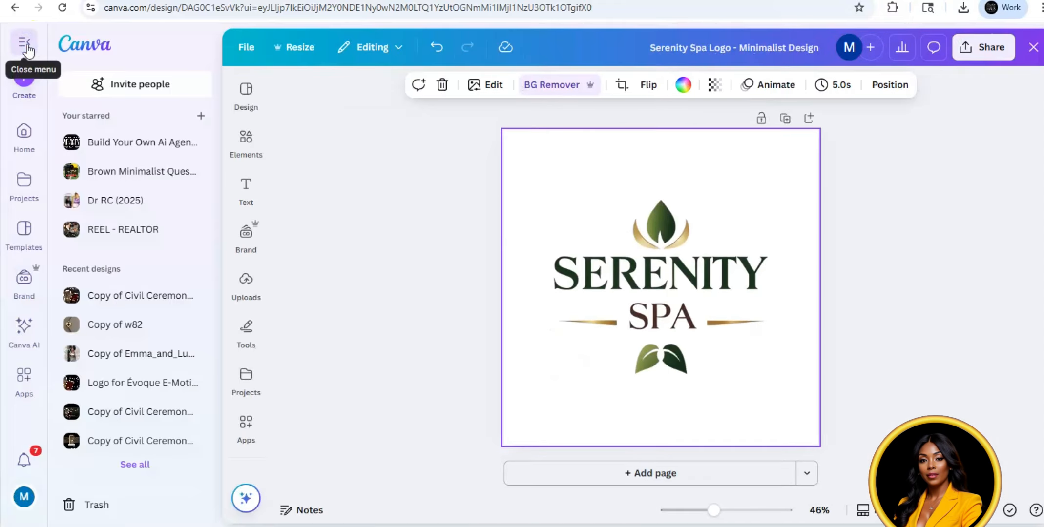
left_click(30, 336)
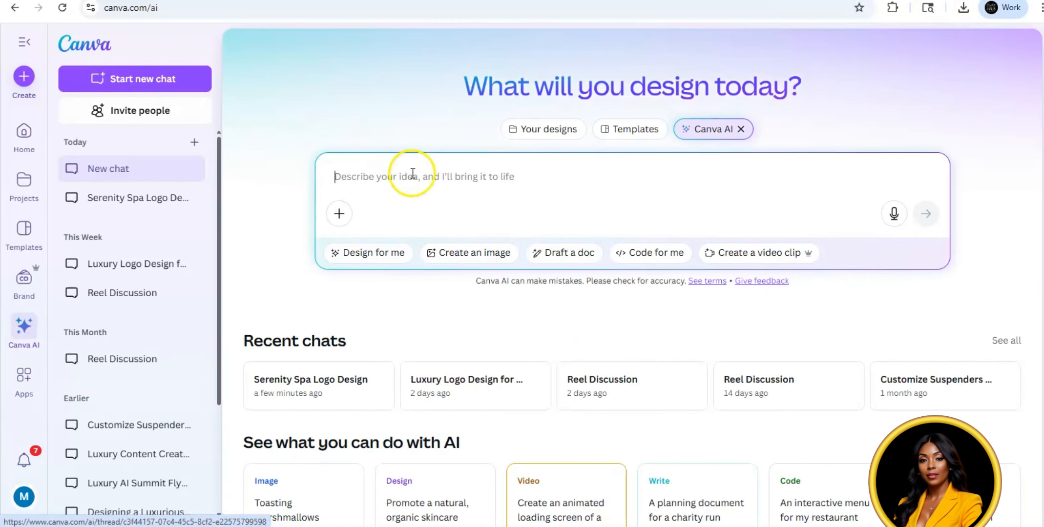
left_click(398, 178)
right_click(398, 177)
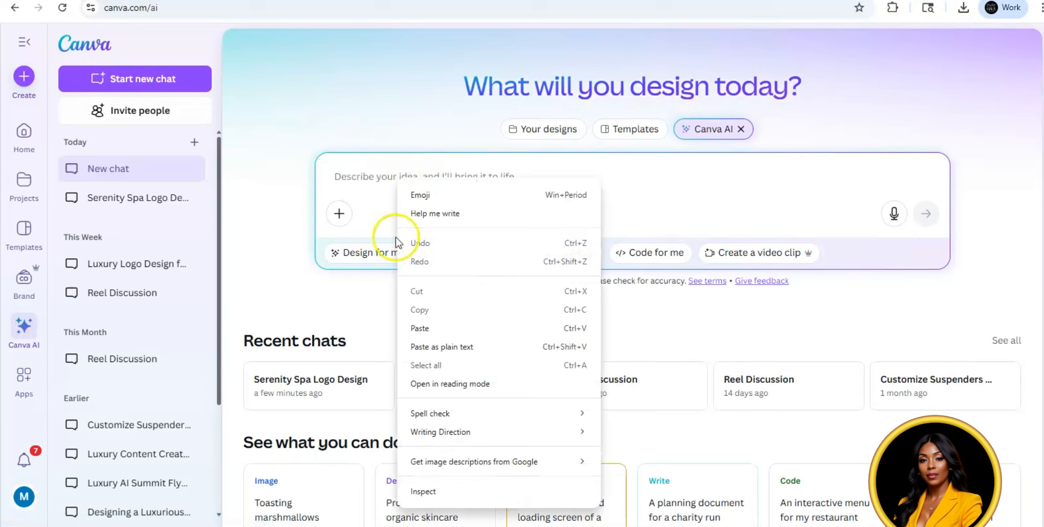
left_click(419, 329)
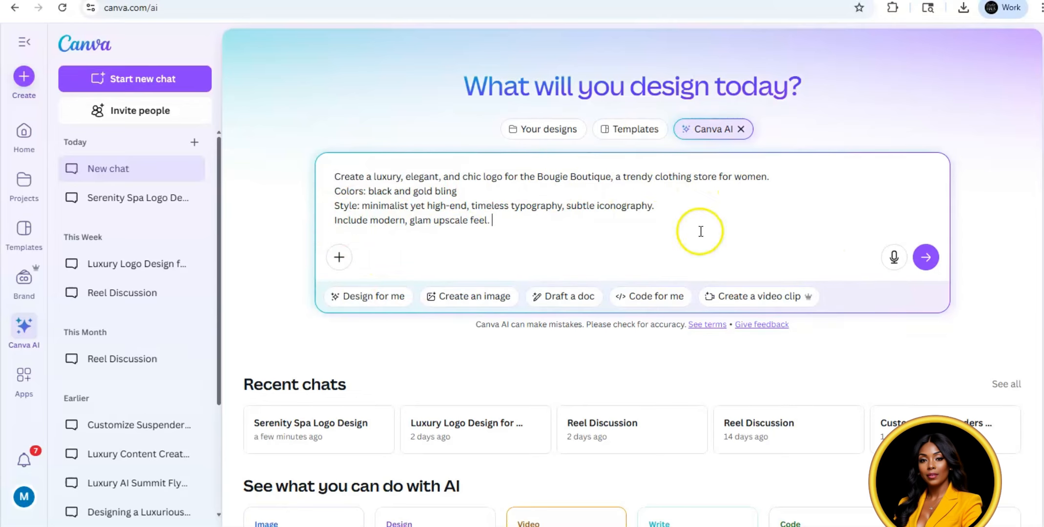
left_click(924, 260)
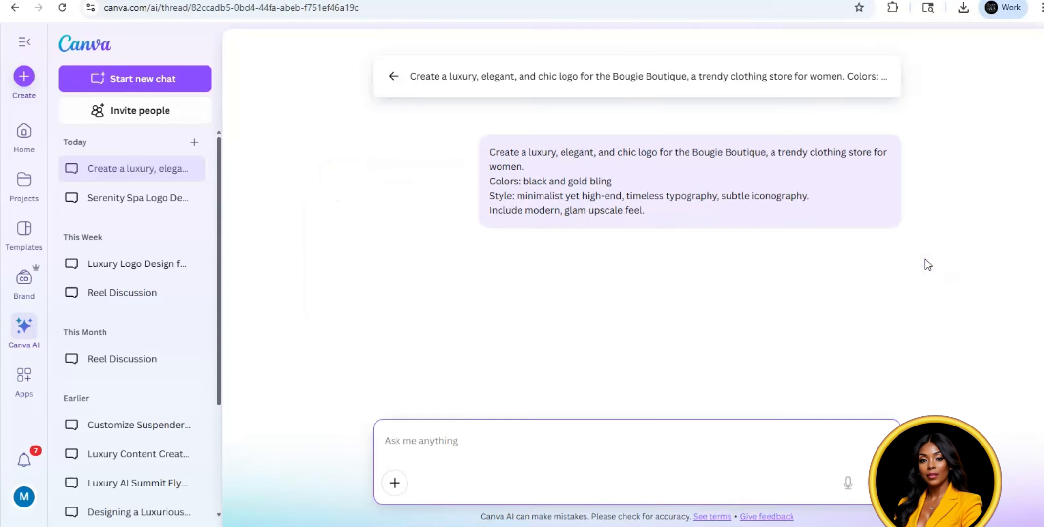
Step: Ask the chat to "create more elegant variations" of the Bougie Boutique logo
left_click(482, 434)
type("create more elegant variations")
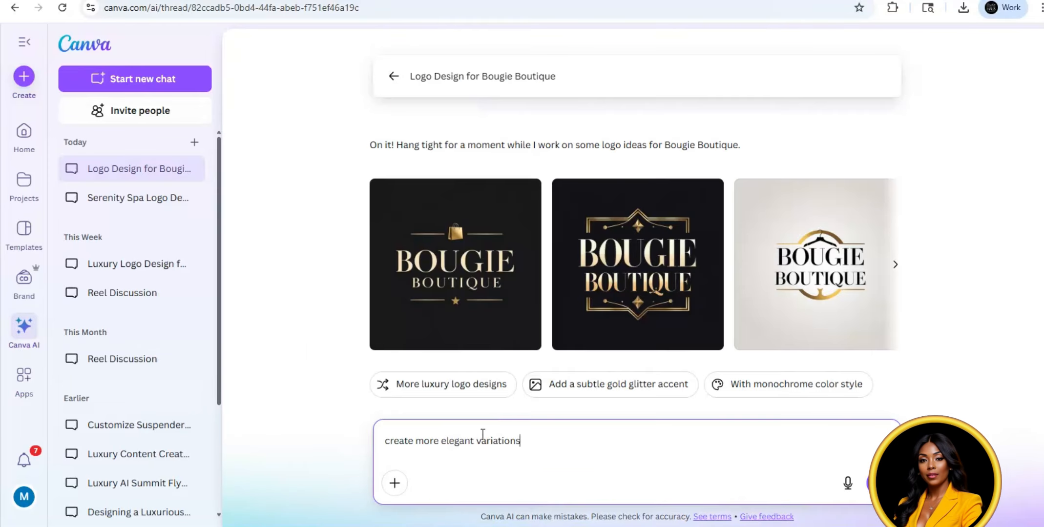
key("Return")
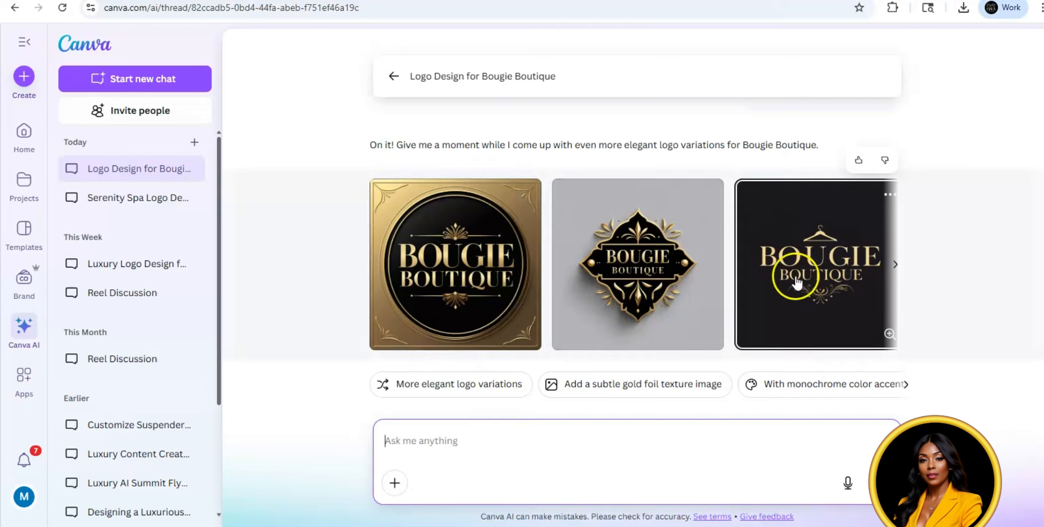
Step: Choose the Bougie Boutique logo with the gold dress from the variations and open it in the Canva editor
left_click(891, 266)
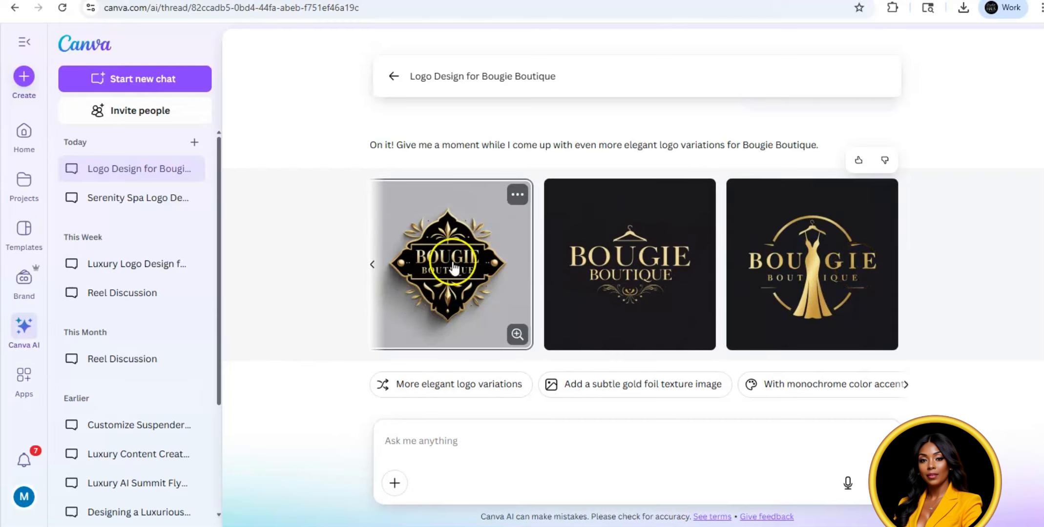
left_click(830, 263)
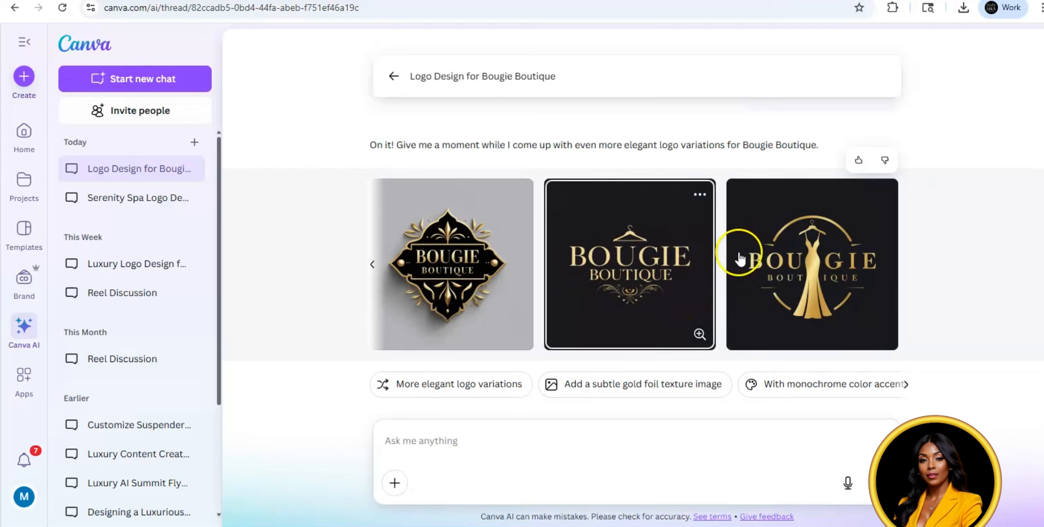
left_click(831, 266)
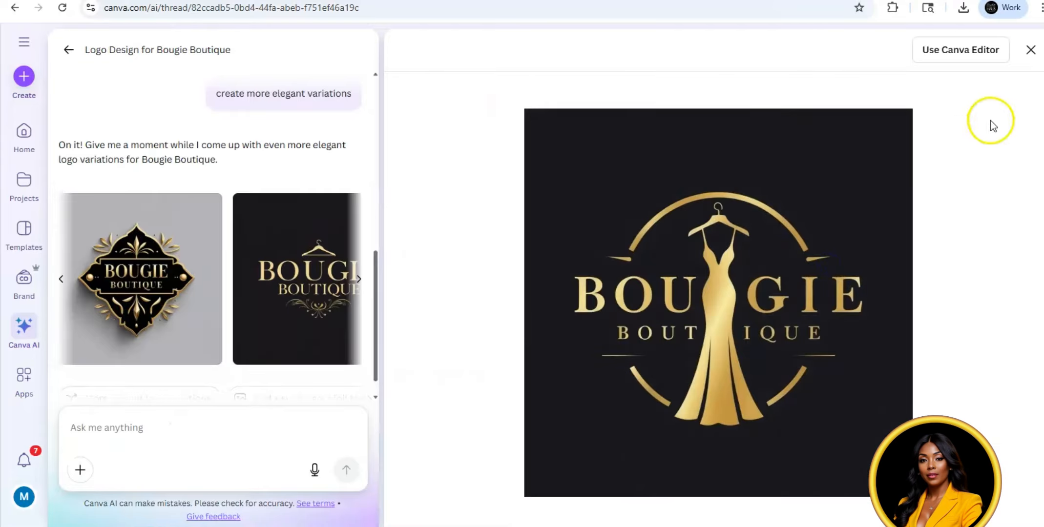
left_click(980, 58)
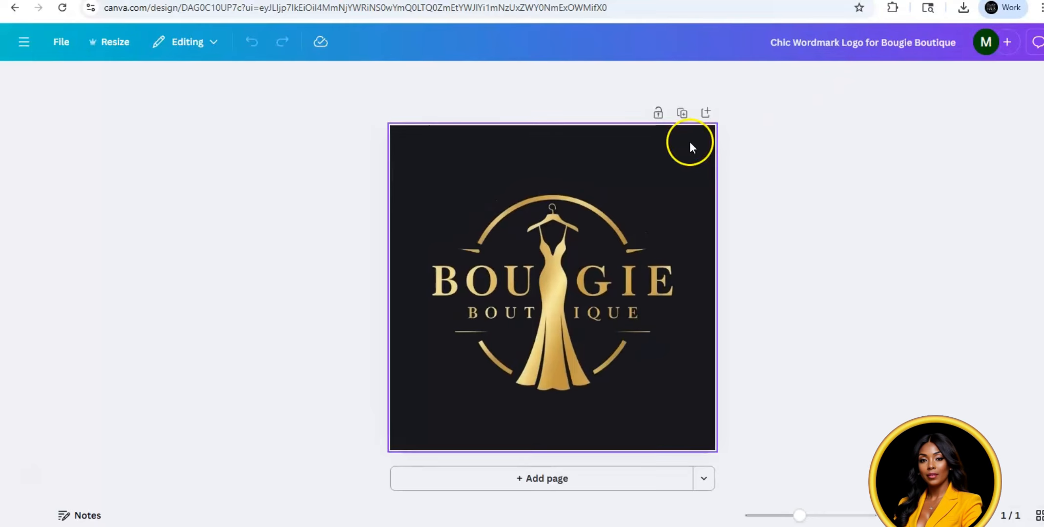
Step: Remove the background of the Bougie Boutique logo and set its PNG download to a transparent background
left_click(577, 140)
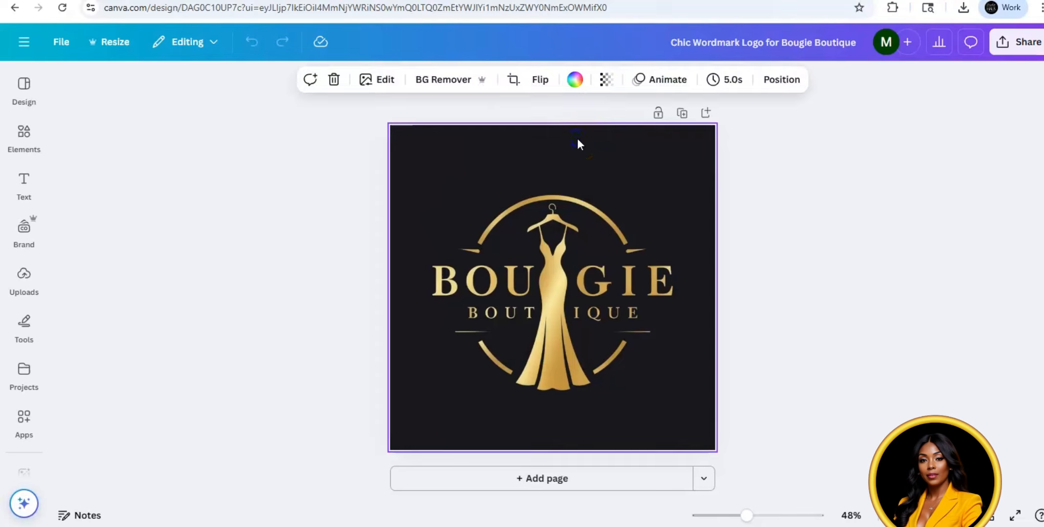
left_click(421, 82)
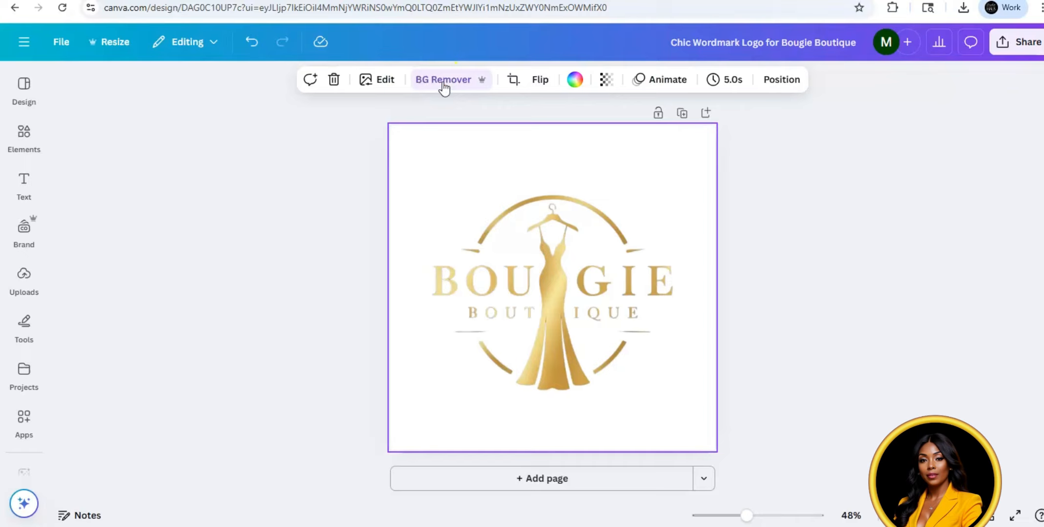
left_click(1024, 45)
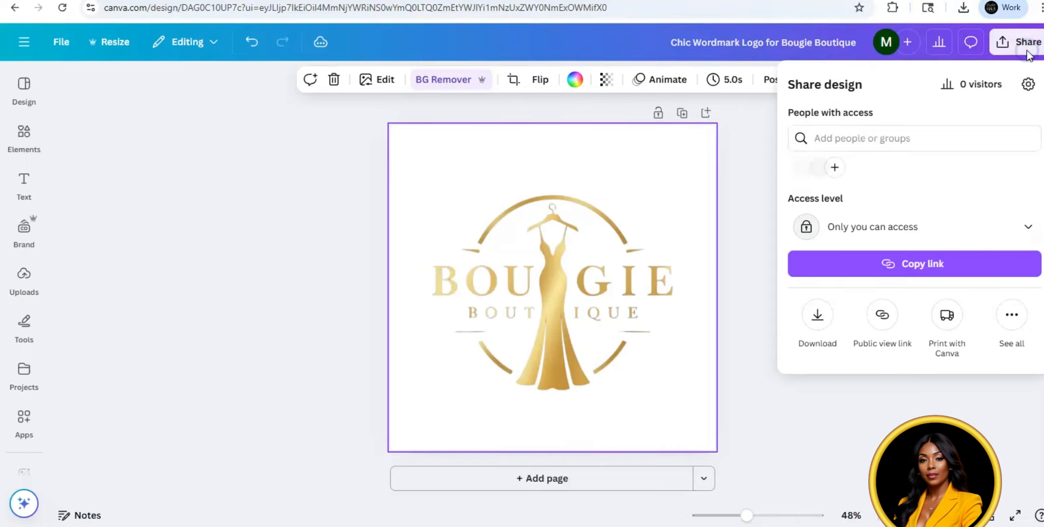
left_click(815, 316)
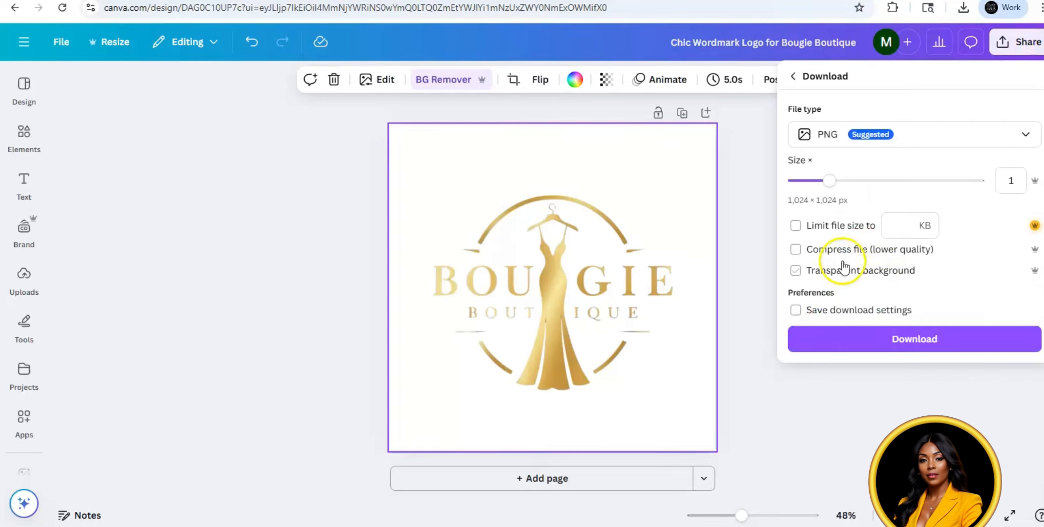
left_click(795, 273)
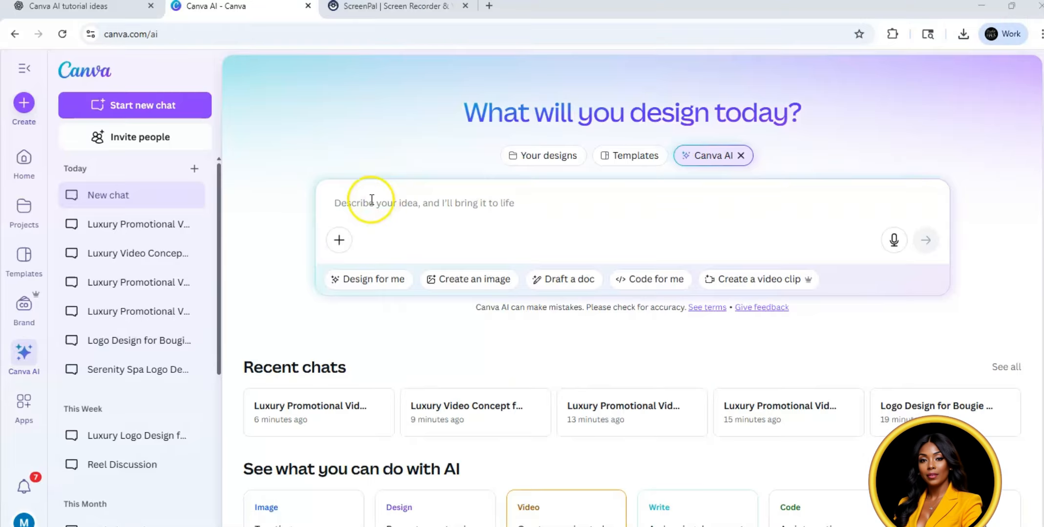
Step: Enter a prompt for an 8-second elegant video background in black, gold and white with flowing motion graphics, and attach the Bougie Boutique logo
left_click(366, 202)
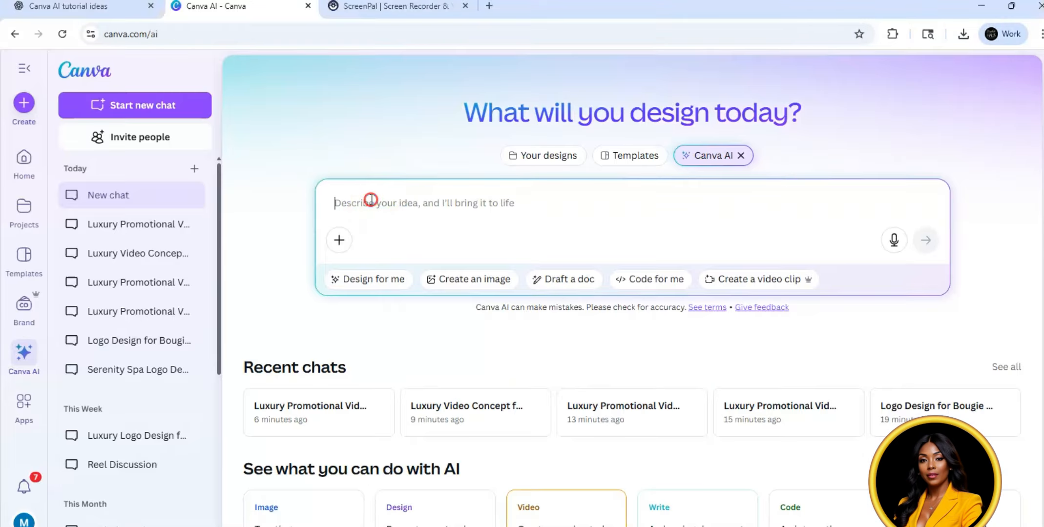
right_click(369, 200)
left_click(393, 350)
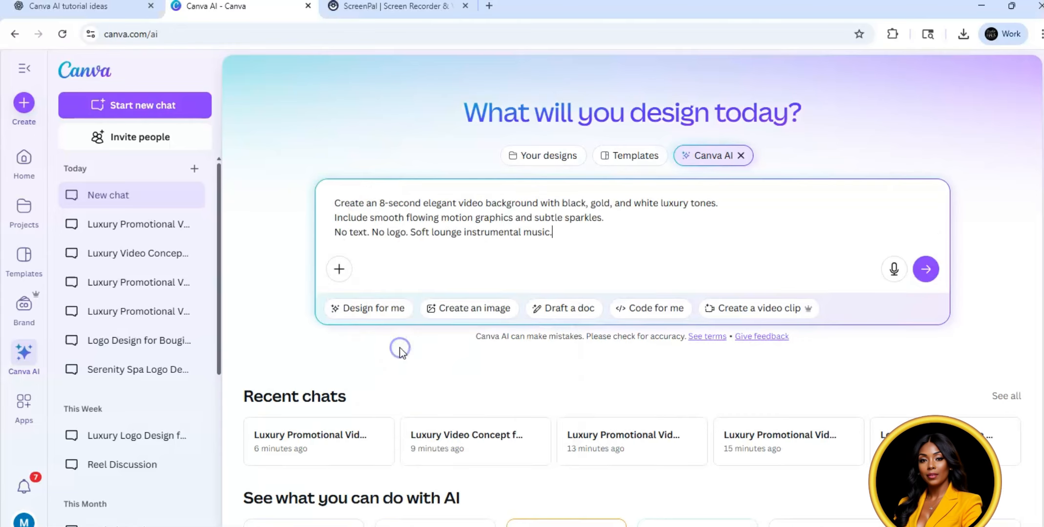
left_click(339, 269)
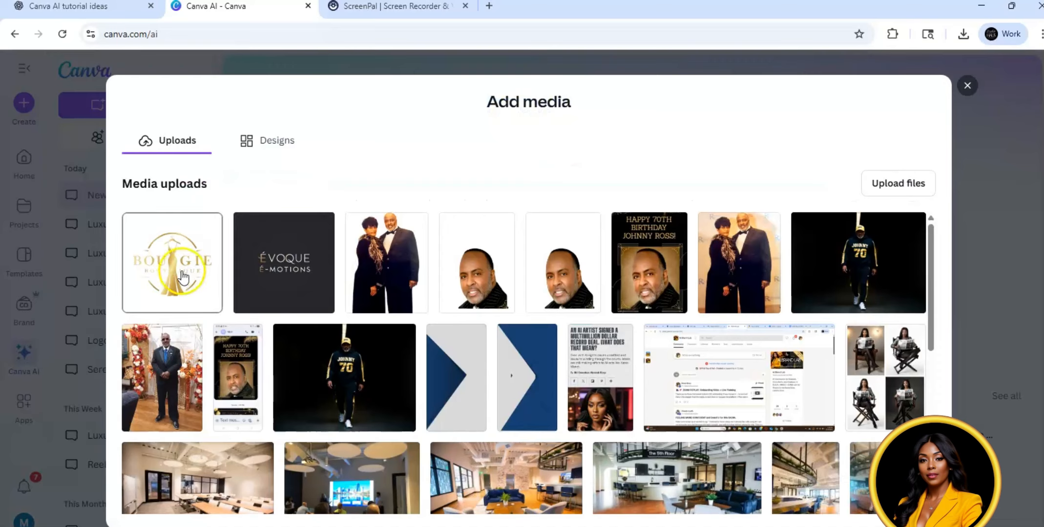
left_click(180, 272)
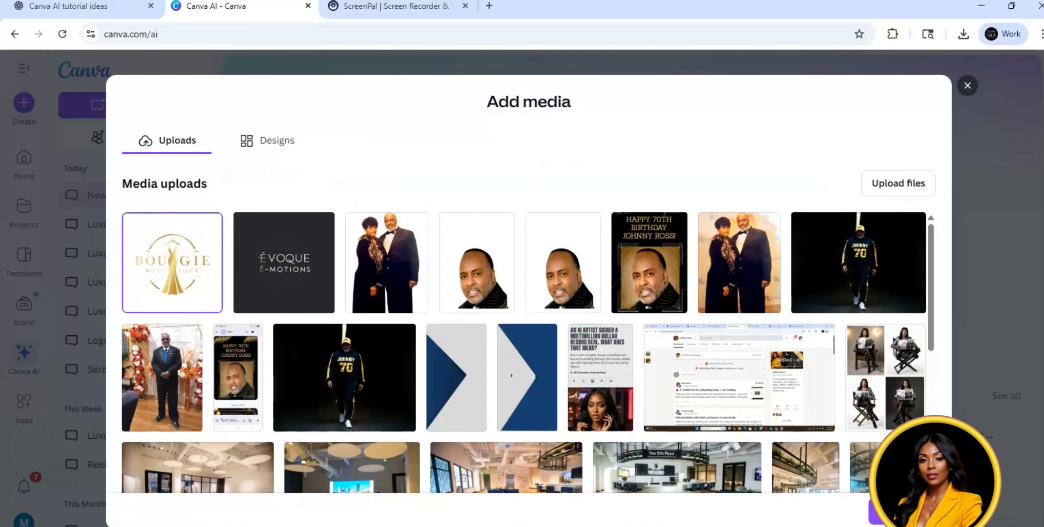
left_click(877, 512)
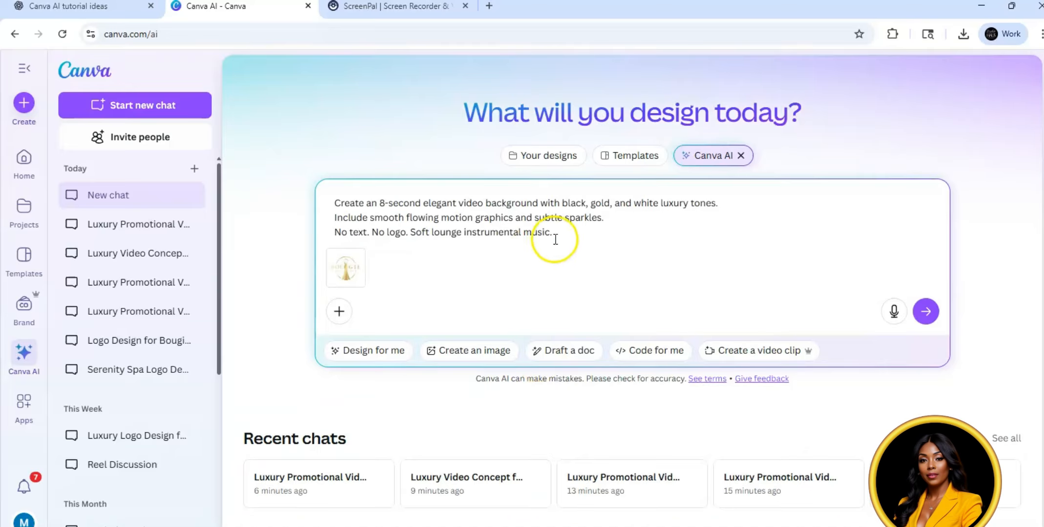
Step: Delete "No logo" from the video prompt and submit it to generate the video
left_click_drag(406, 232, 377, 230)
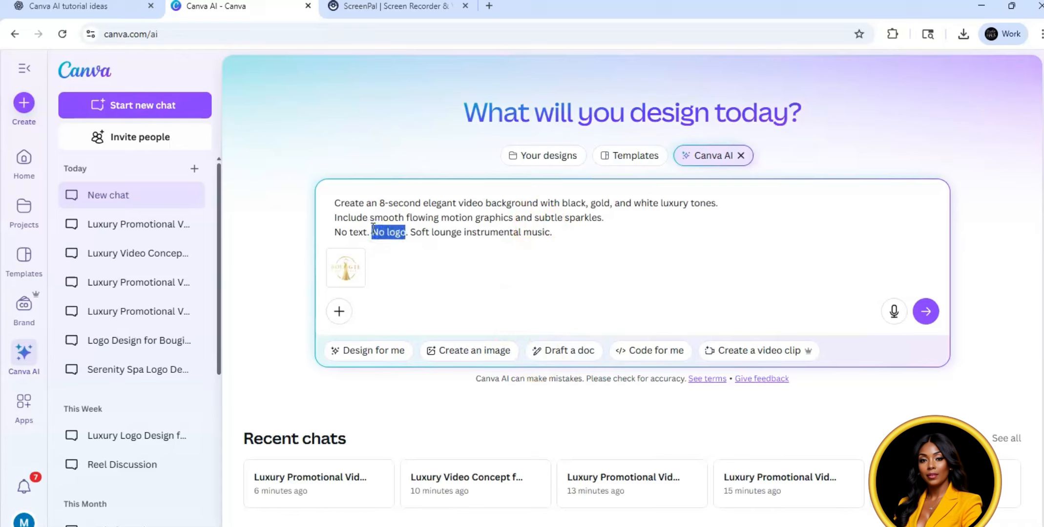
key("BackSpace")
key("BackSpace")
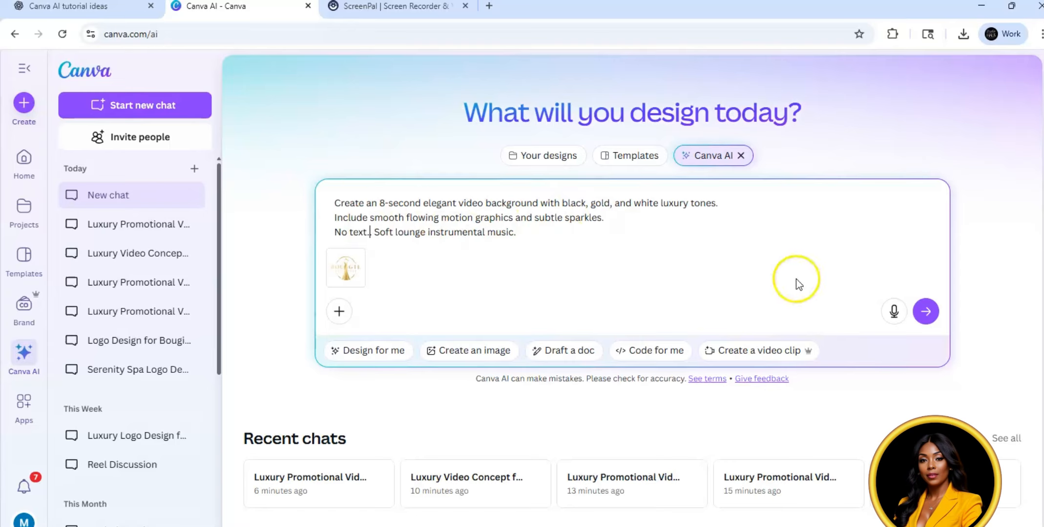
left_click(933, 316)
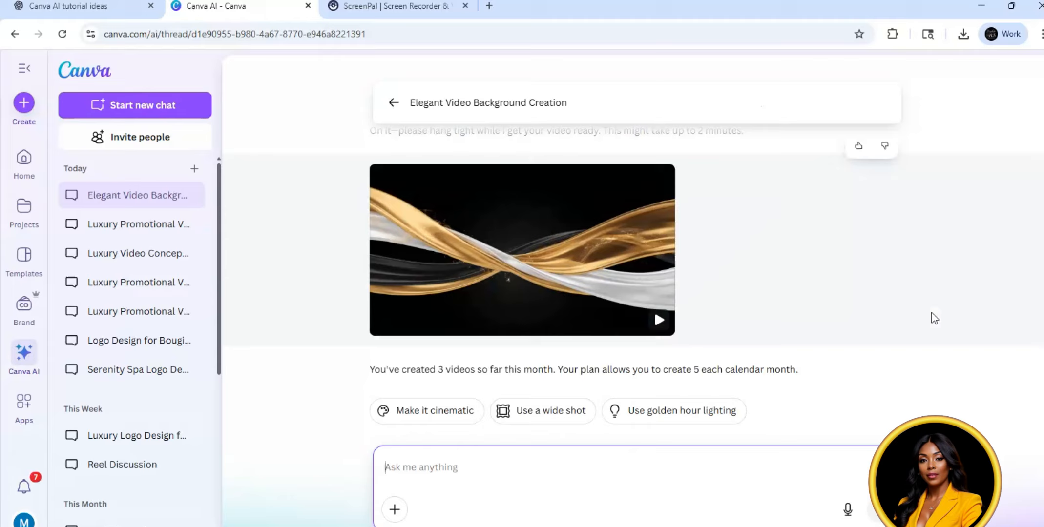
mouse_move(655, 319)
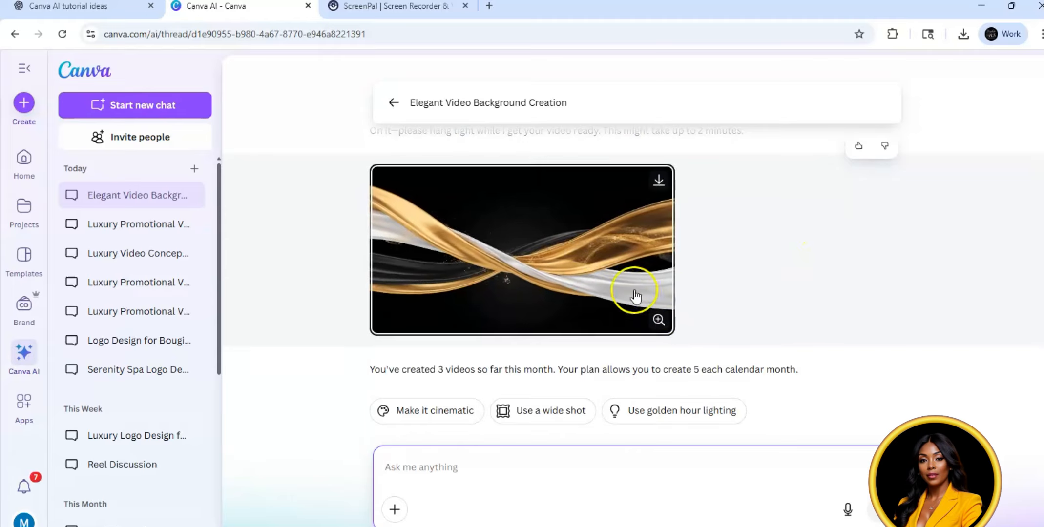
Step: Play the generated black, gold and white ribbon video and open it in the Canva editor
left_click(613, 268)
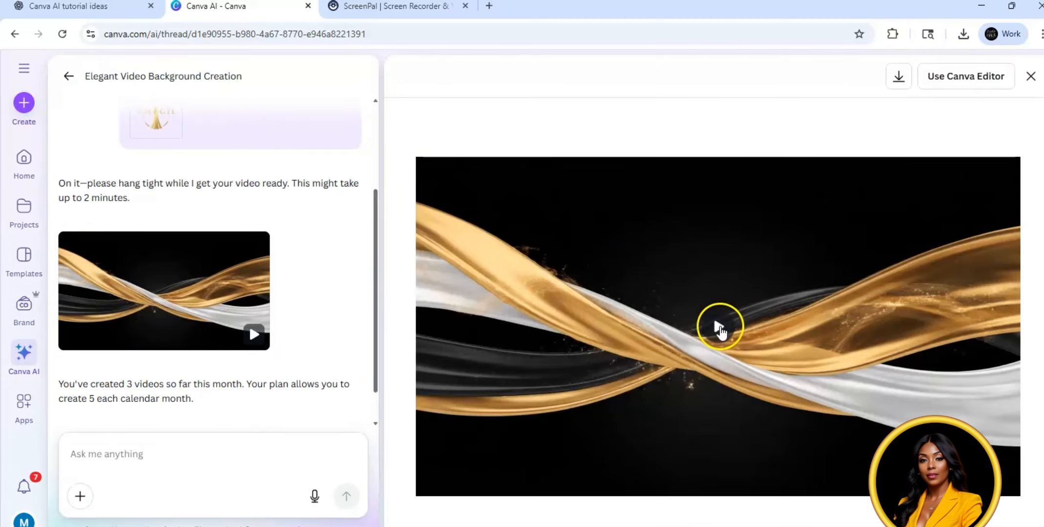
left_click(720, 332)
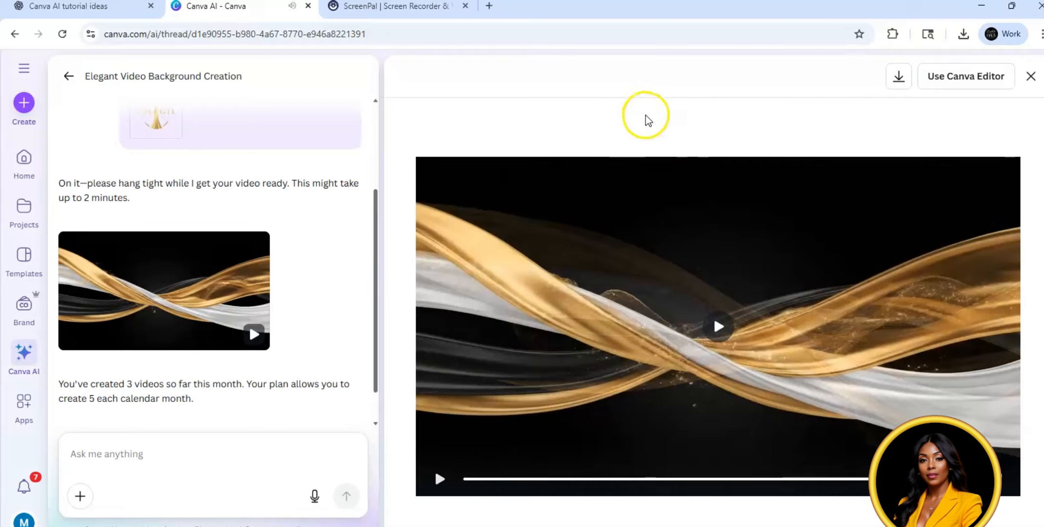
left_click(953, 80)
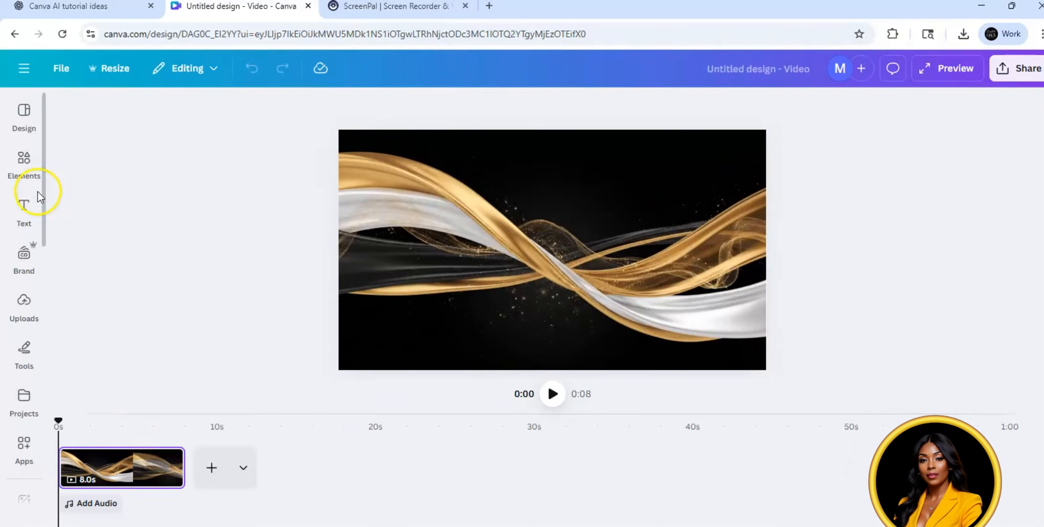
Step: Add the uploaded Bougie Boutique logo to the video page, enlarge it and position it around the page centre
left_click(35, 200)
left_click(22, 310)
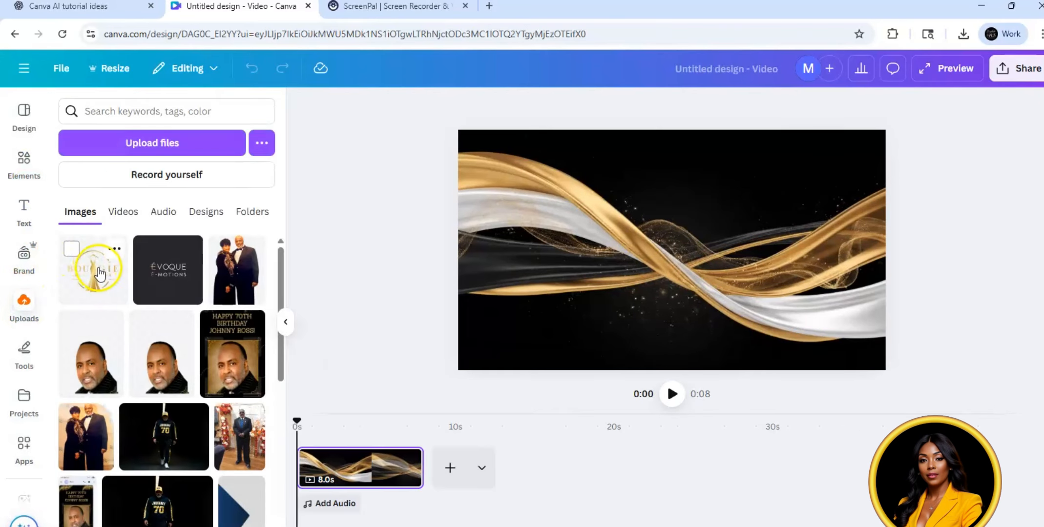
left_click(101, 277)
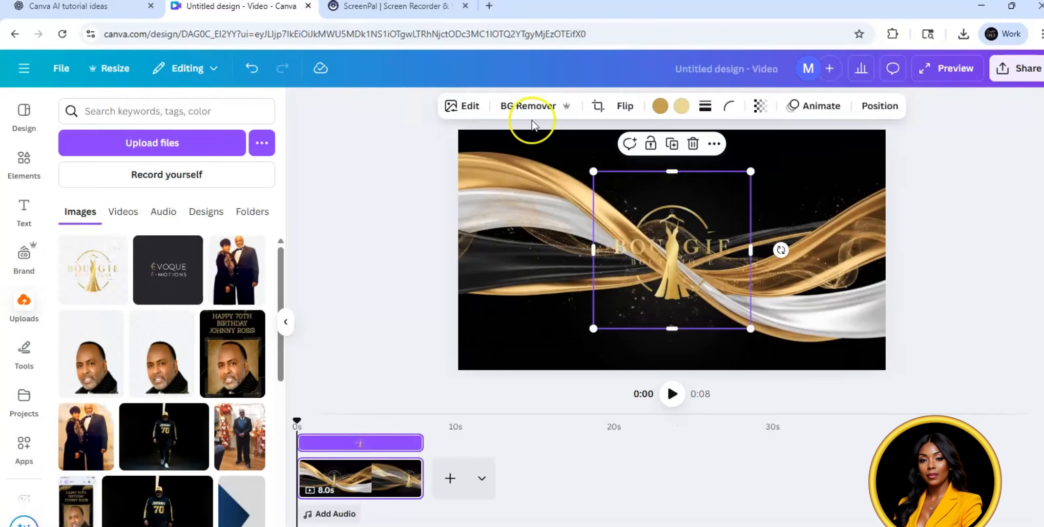
left_click_drag(593, 172, 527, 104)
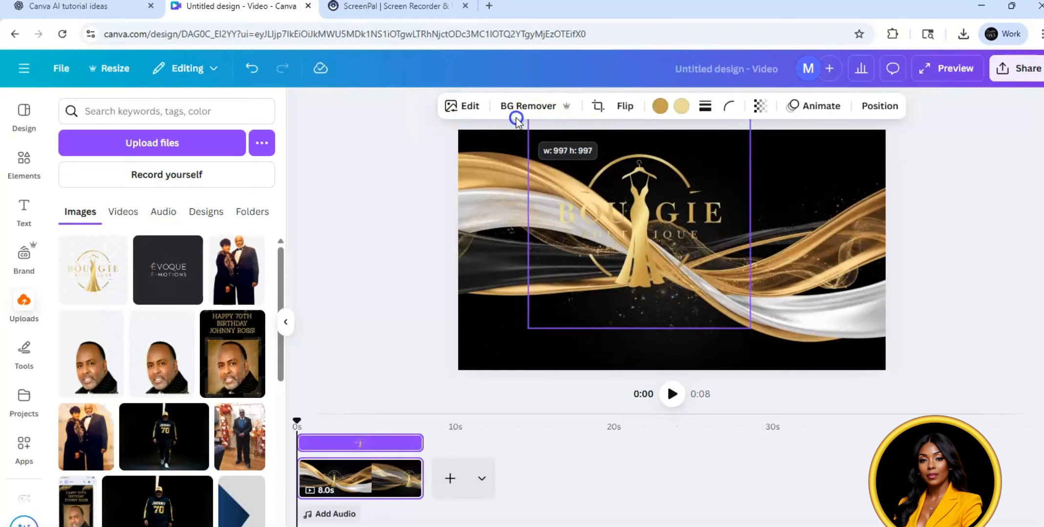
left_click_drag(750, 329, 791, 370)
left_click_drag(669, 251, 681, 263)
left_click(862, 168)
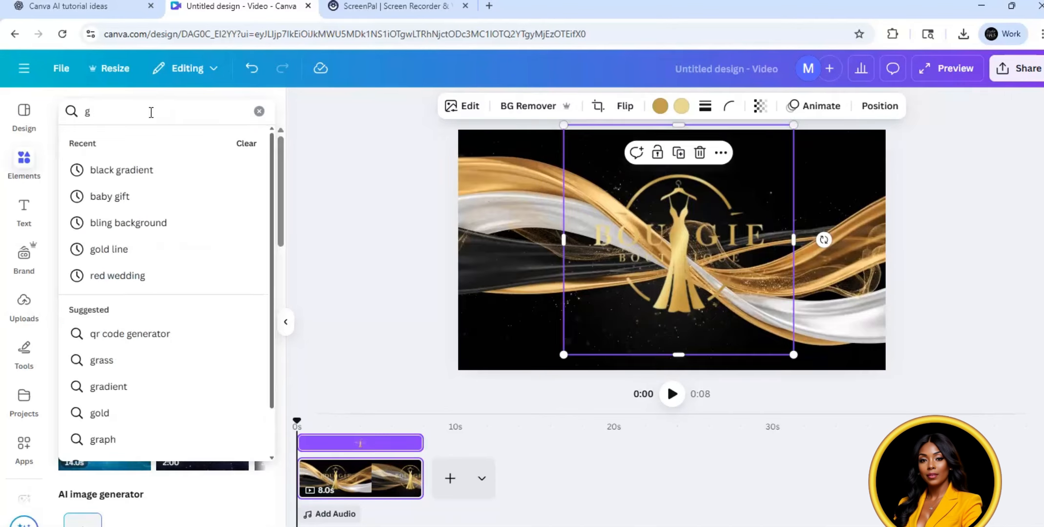
Step: Search the elements for "gradient black" and add the soft black oval gradient graphic to the page
type("r")
key("BackSpace")
type("radien")
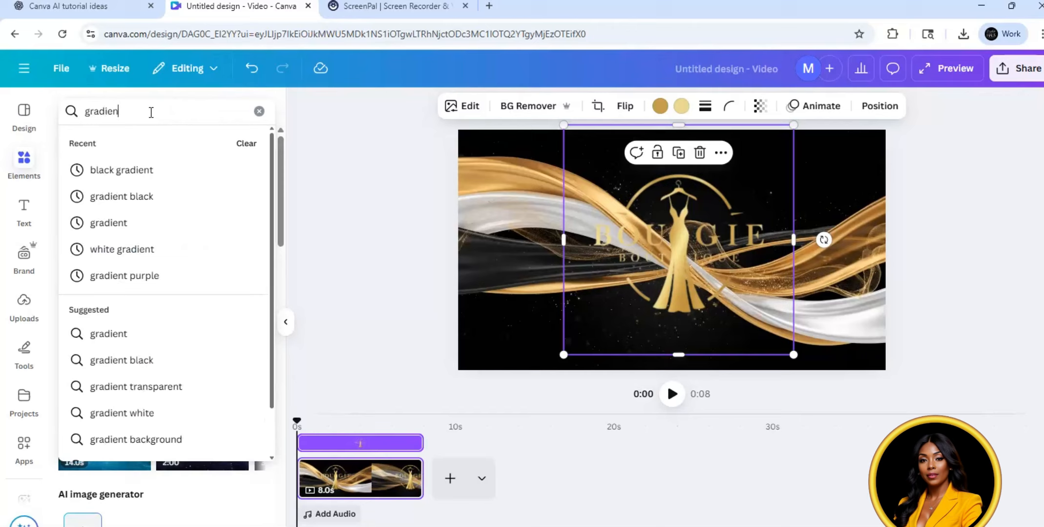
type("t black")
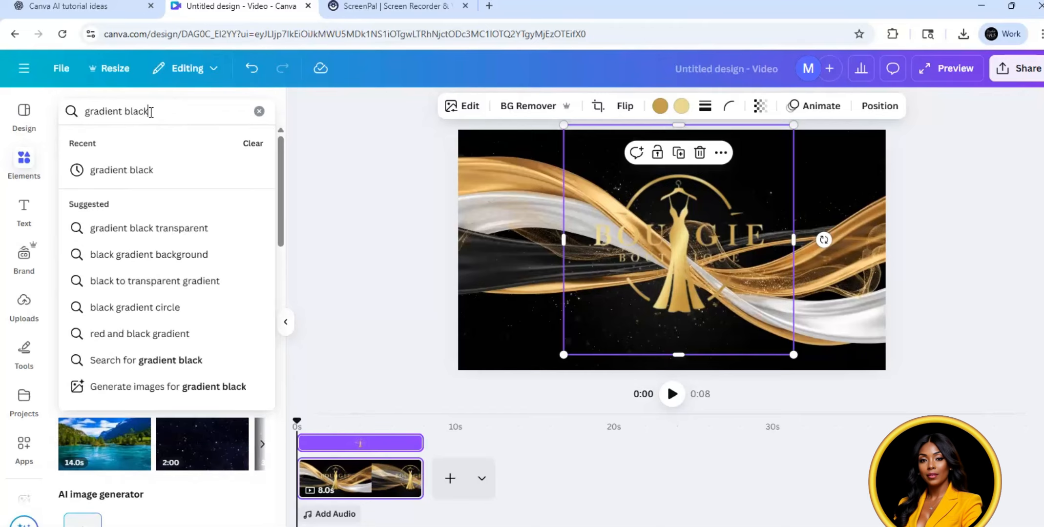
key("Return")
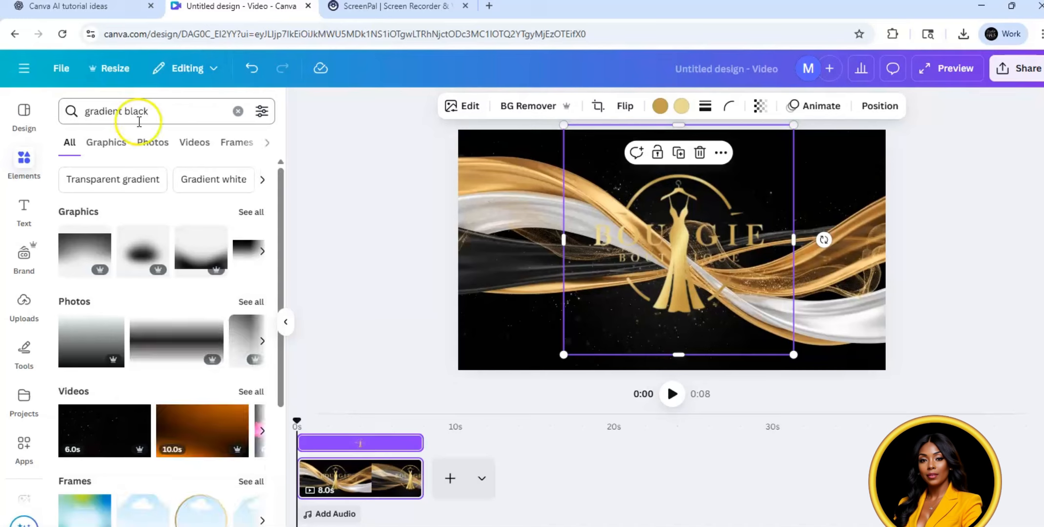
left_click(145, 251)
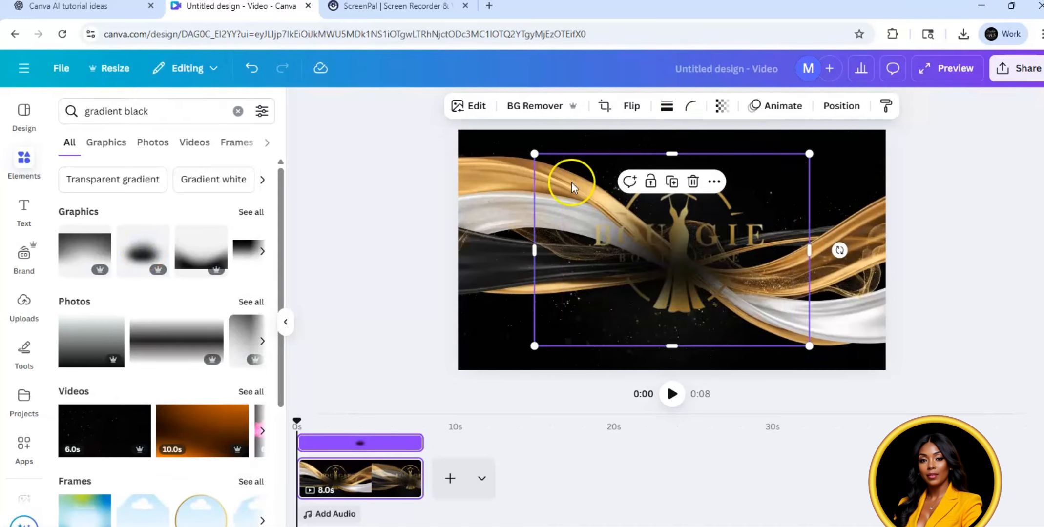
Step: Enlarge the black gradient to about 2003 by 1402 px, place it over the page, and send it backward behind the logo
left_click_drag(496, 150, 407, 121)
left_click_drag(550, 221, 615, 228)
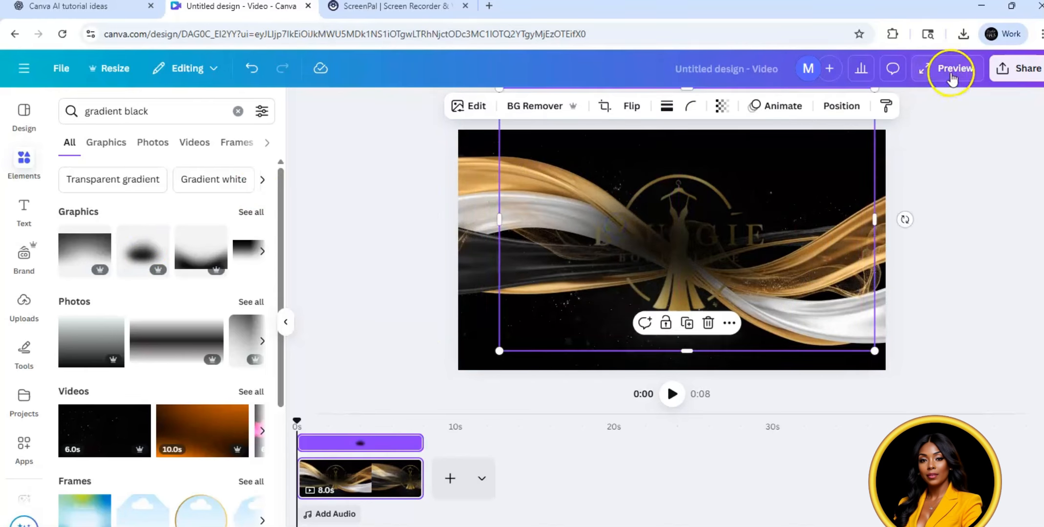
left_click(841, 107)
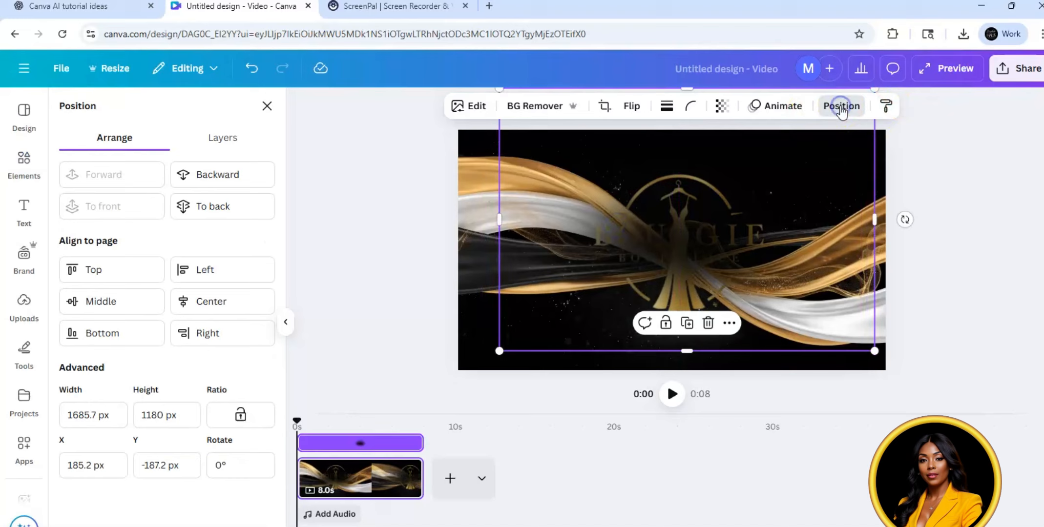
left_click(242, 175)
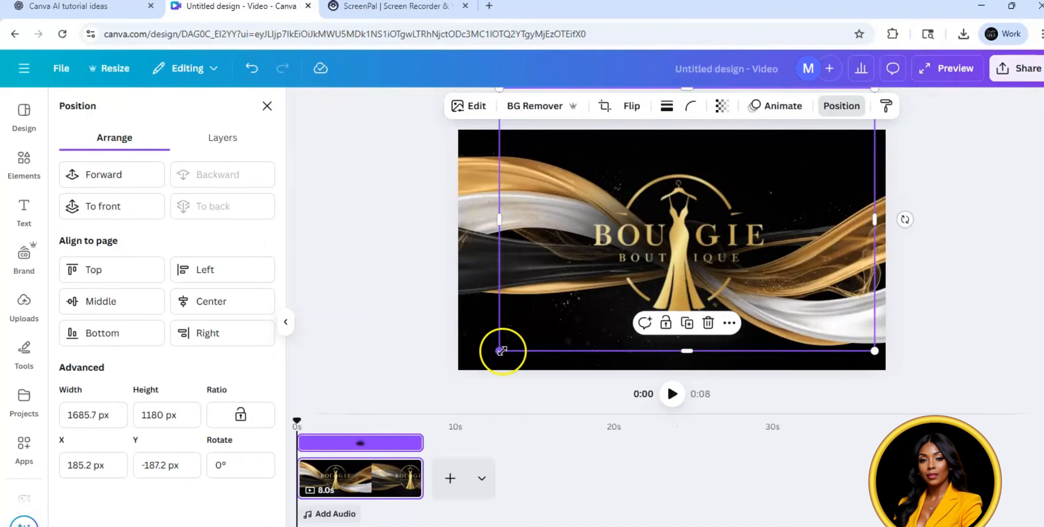
left_click_drag(501, 353, 400, 362)
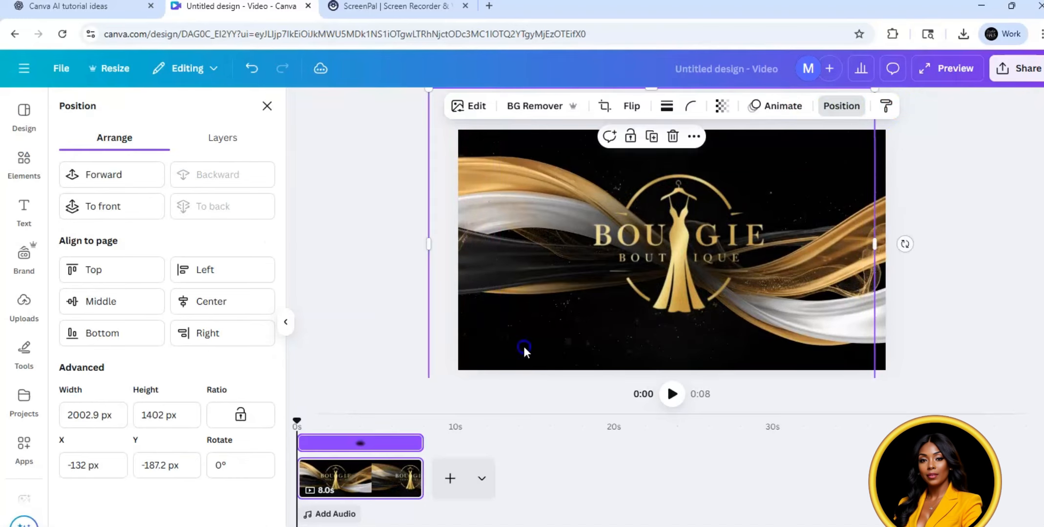
left_click_drag(550, 321, 549, 328)
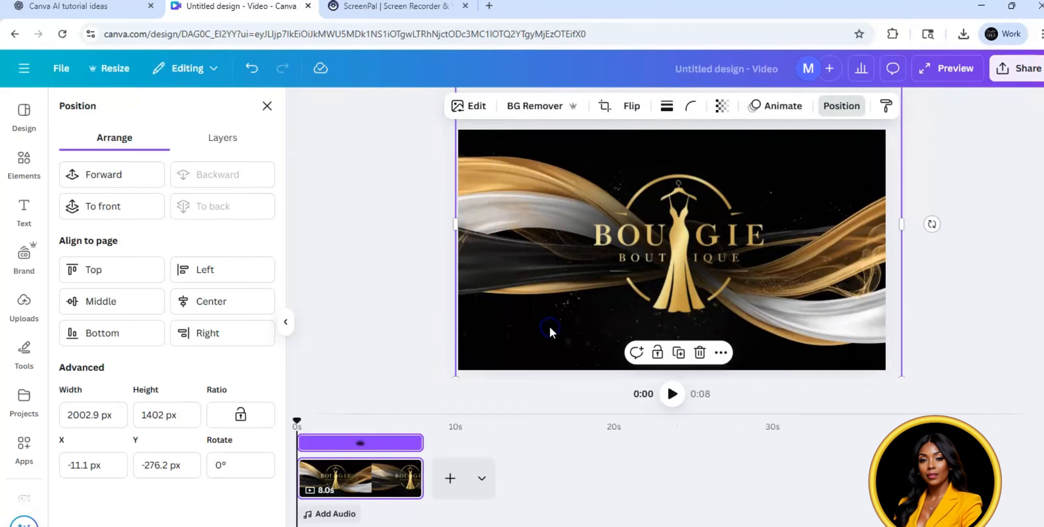
left_click(967, 246)
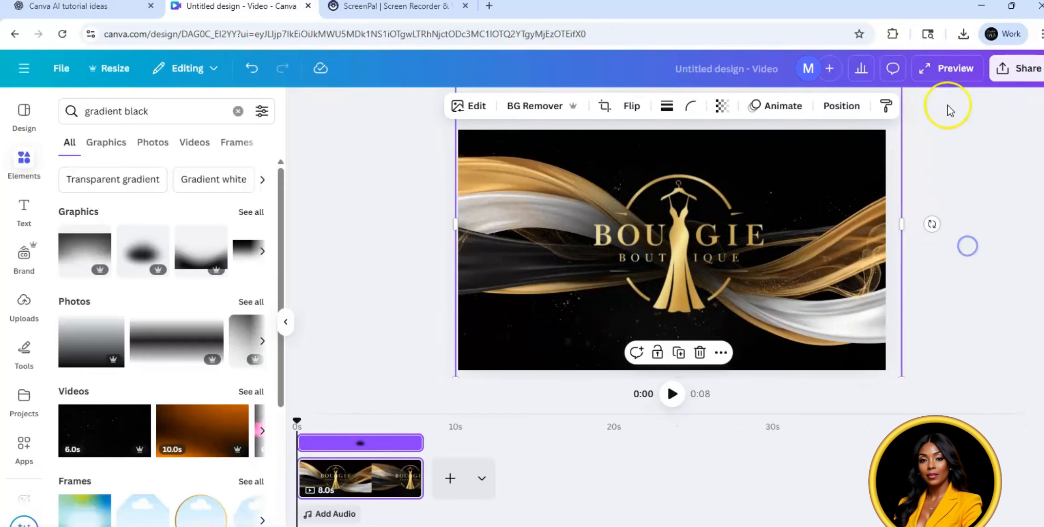
Step: Preview the composed logo video full screen and check its MP4 download settings without downloading
left_click(941, 73)
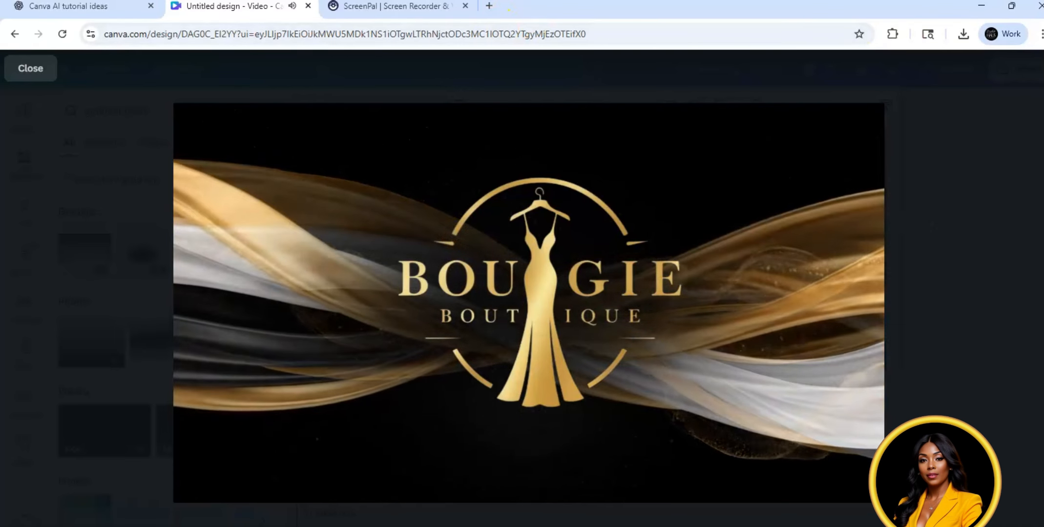
left_click(37, 69)
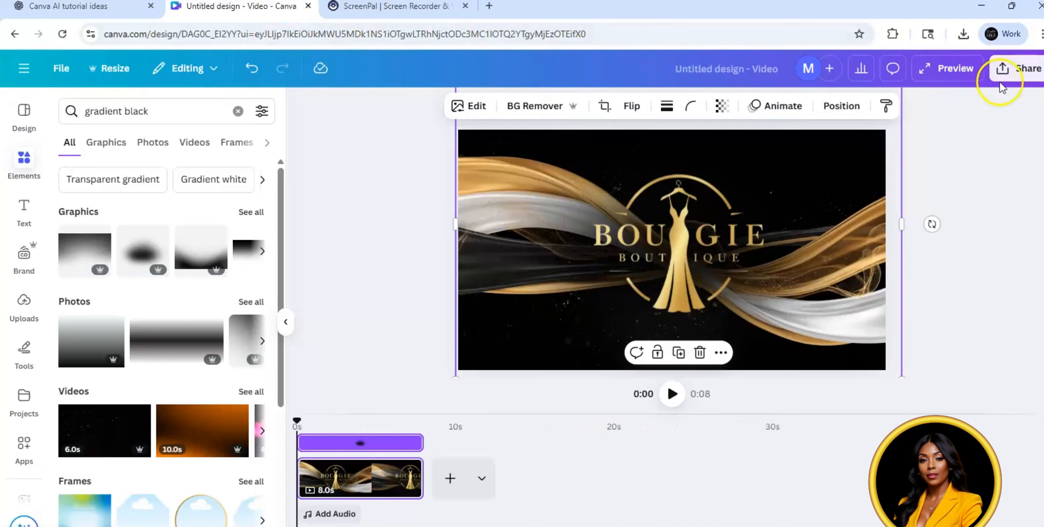
left_click(1004, 69)
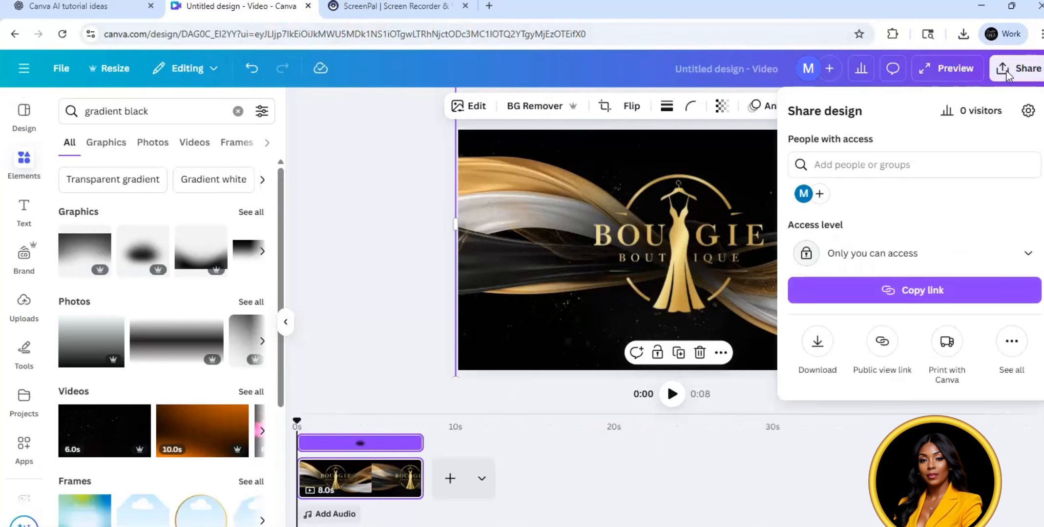
left_click(817, 341)
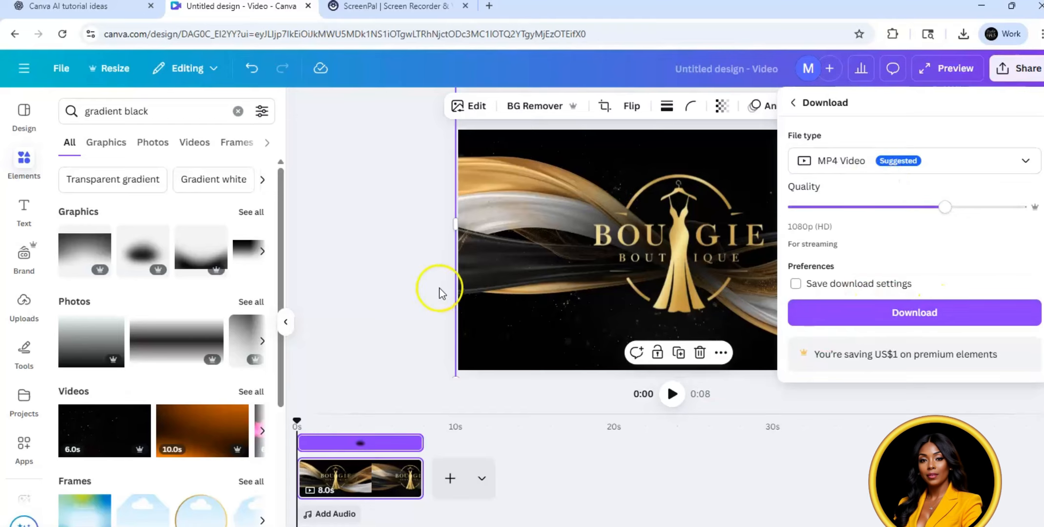
left_click(353, 215)
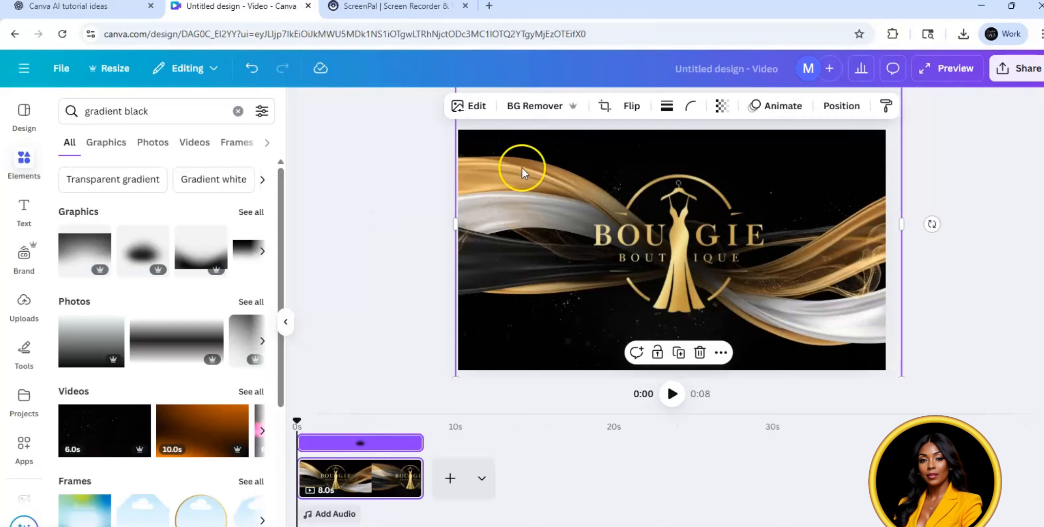
Step: Browse the photo animations for the Bougie Boutique logo and choose the Ink reveal effect
left_click(726, 254)
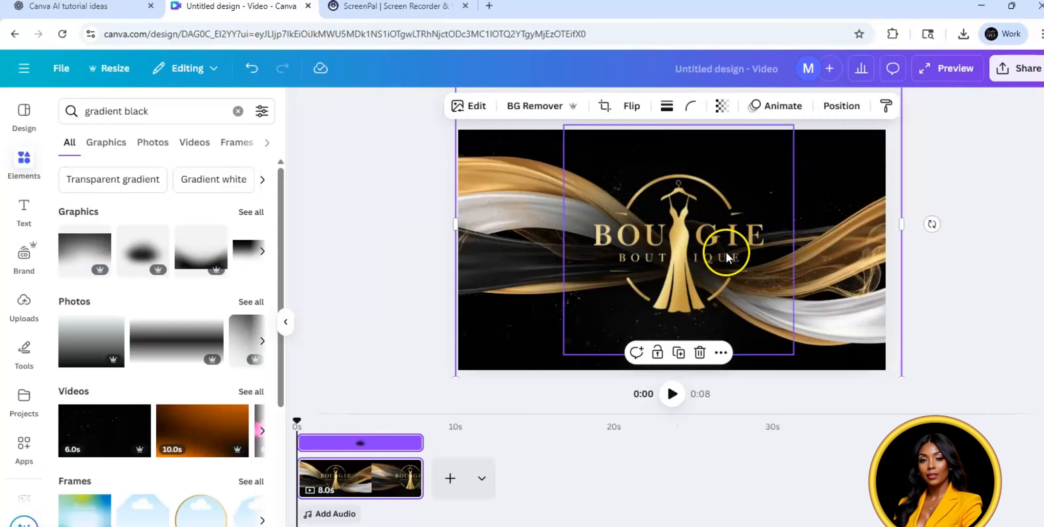
left_click(803, 108)
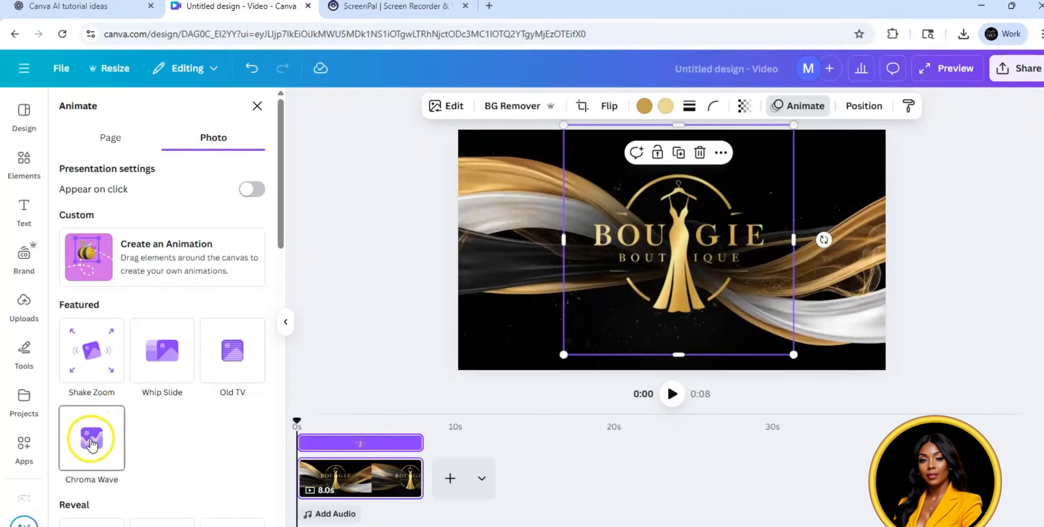
left_click(240, 364)
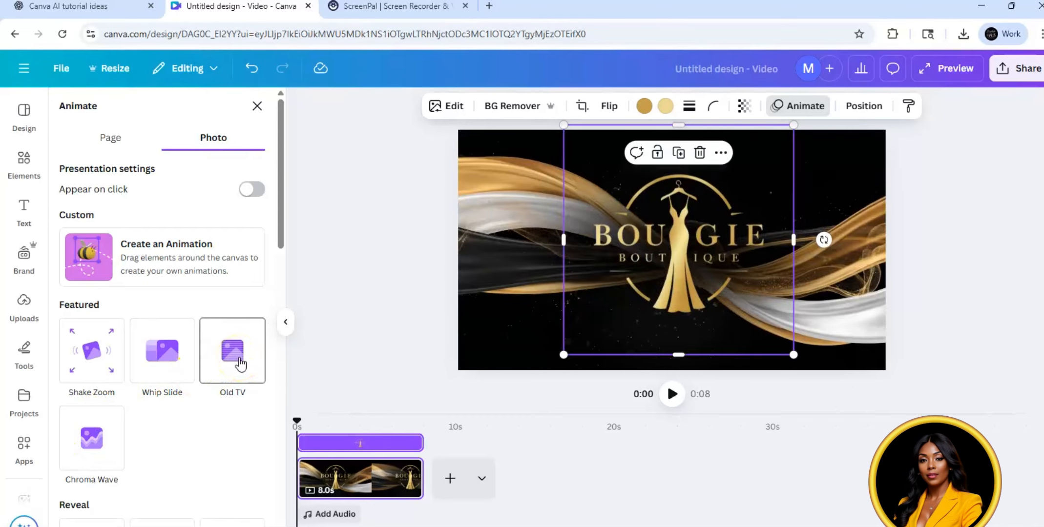
left_click_drag(282, 204, 282, 296)
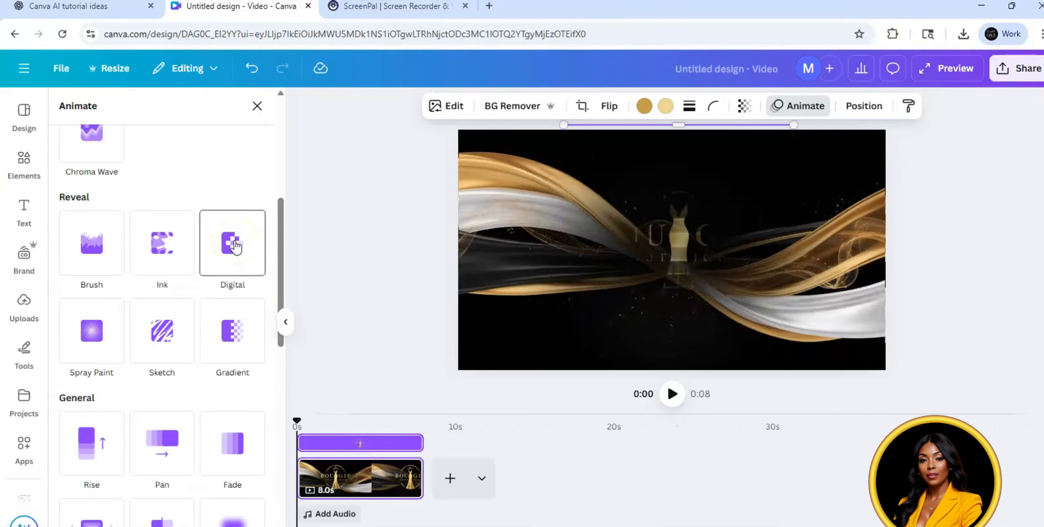
left_click(166, 258)
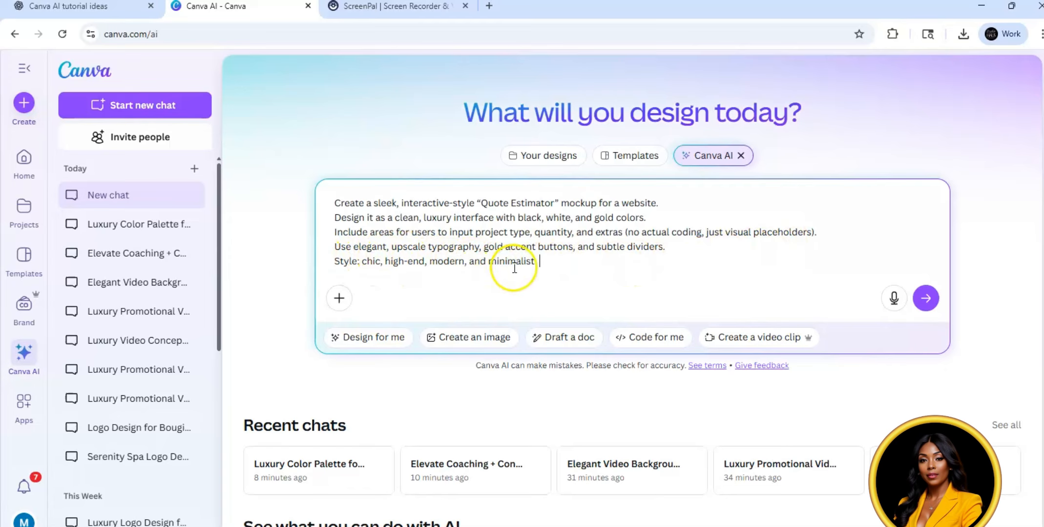
Step: Submit the prompt for a luxury Quote Estimator mockup and set the generated form's Project Type to Complete Branding Package
left_click(925, 298)
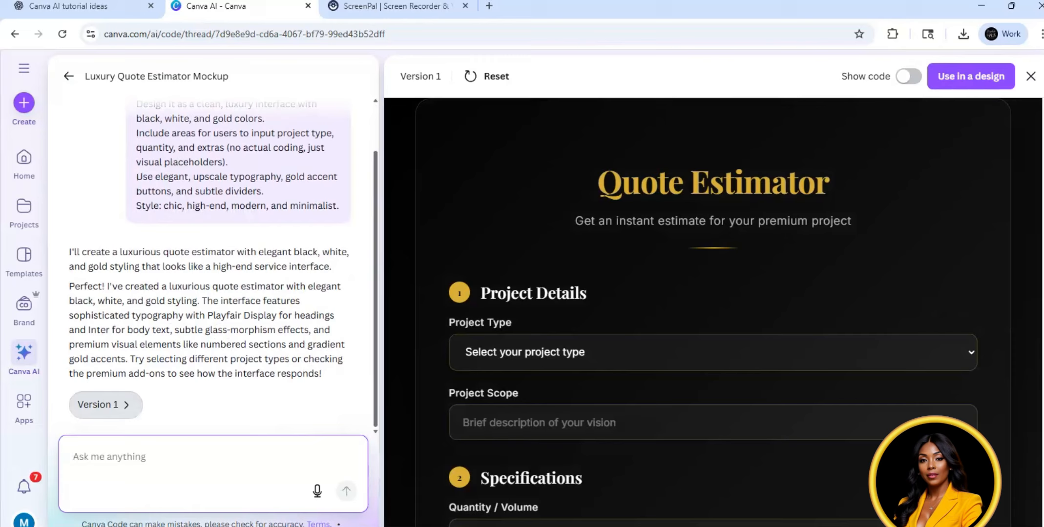
left_click(970, 361)
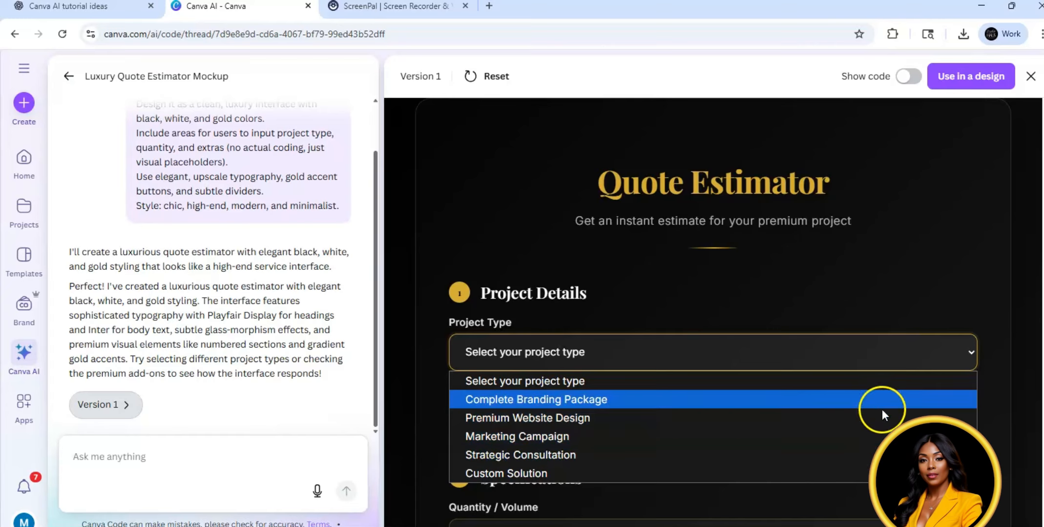
left_click(880, 400)
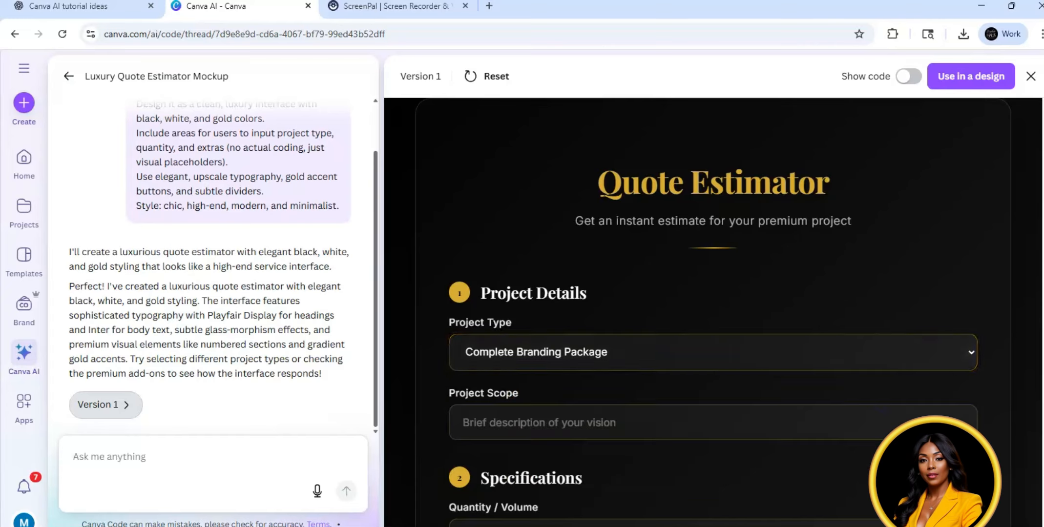
Step: Review the generated estimator's Specifications, Timeline options and estimate area, ticking the Brand Guidelines add-on
scroll(871, 230, "down", 4)
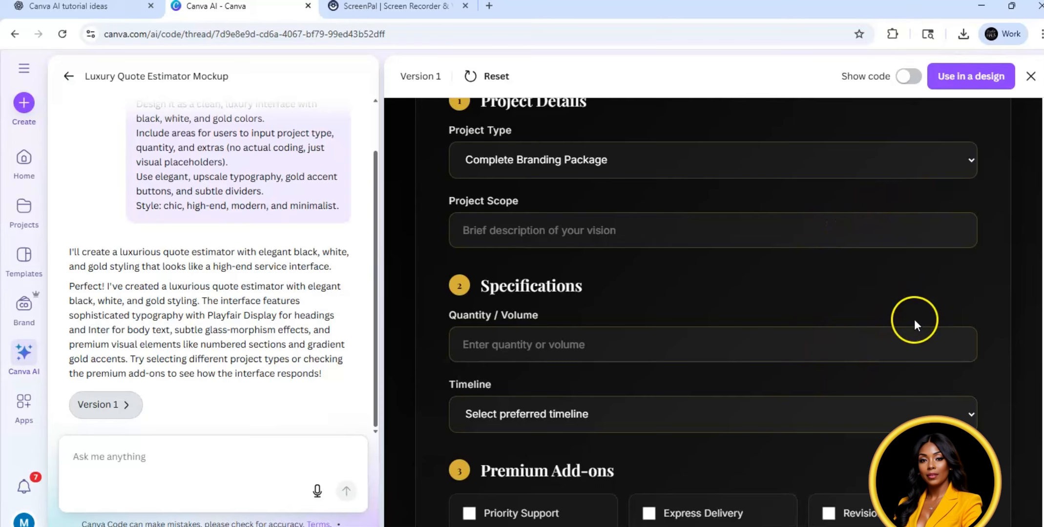
scroll(914, 320, "down", 3)
scroll(713, 312, "down", 3)
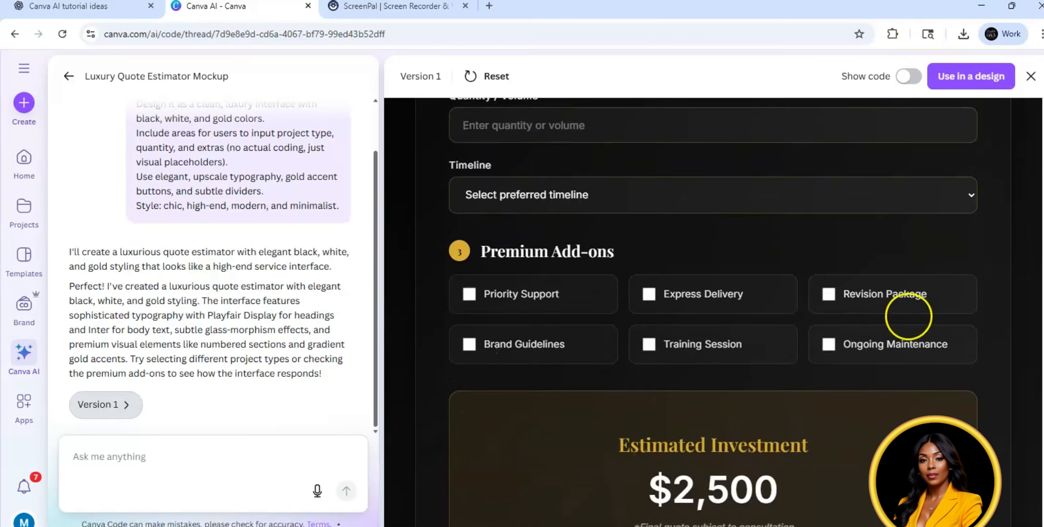
scroll(911, 275, "down", 1)
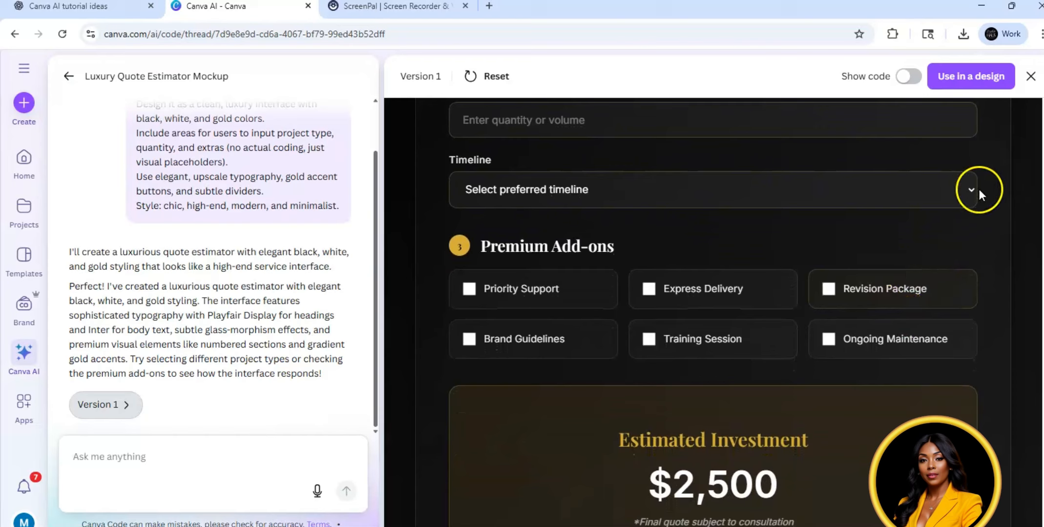
left_click(973, 189)
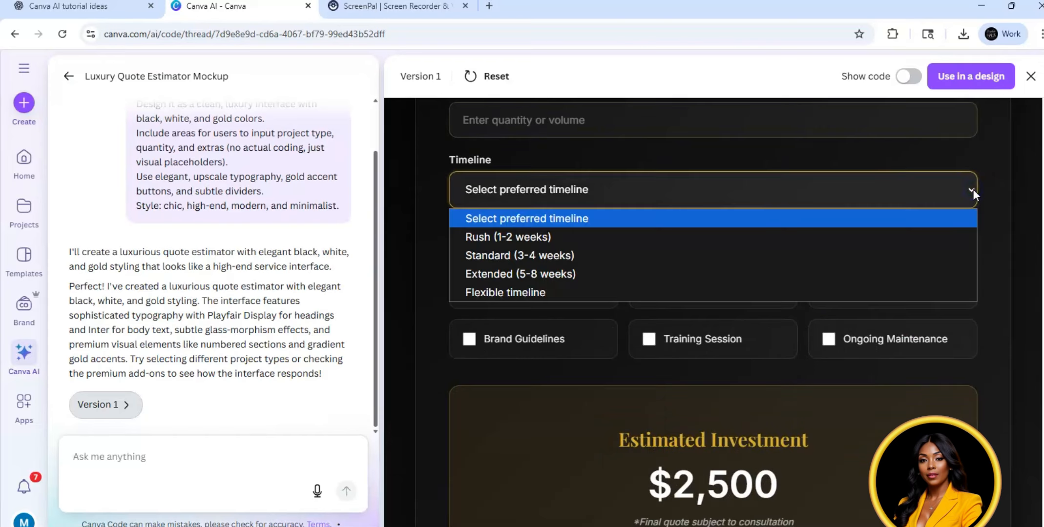
left_click(1010, 214)
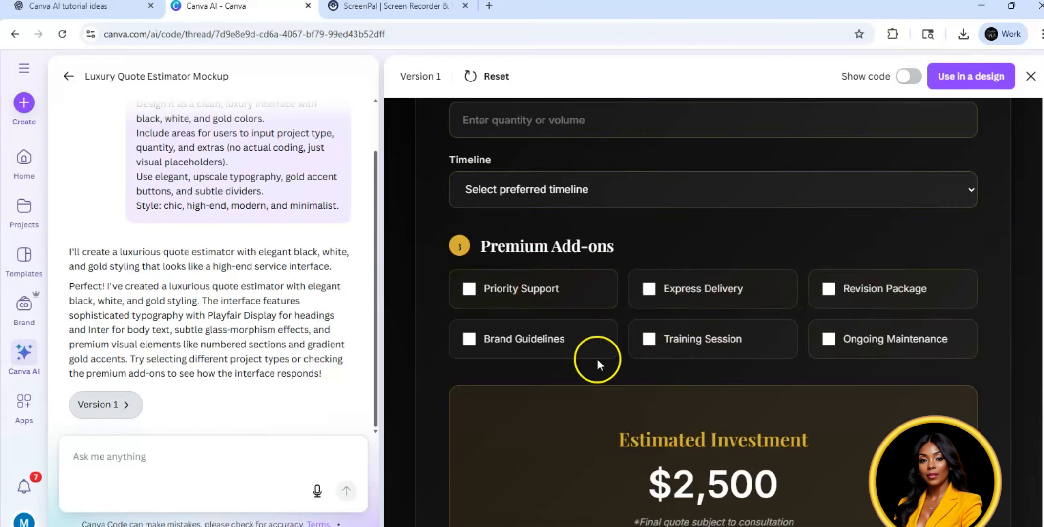
scroll(998, 286, "down", 2)
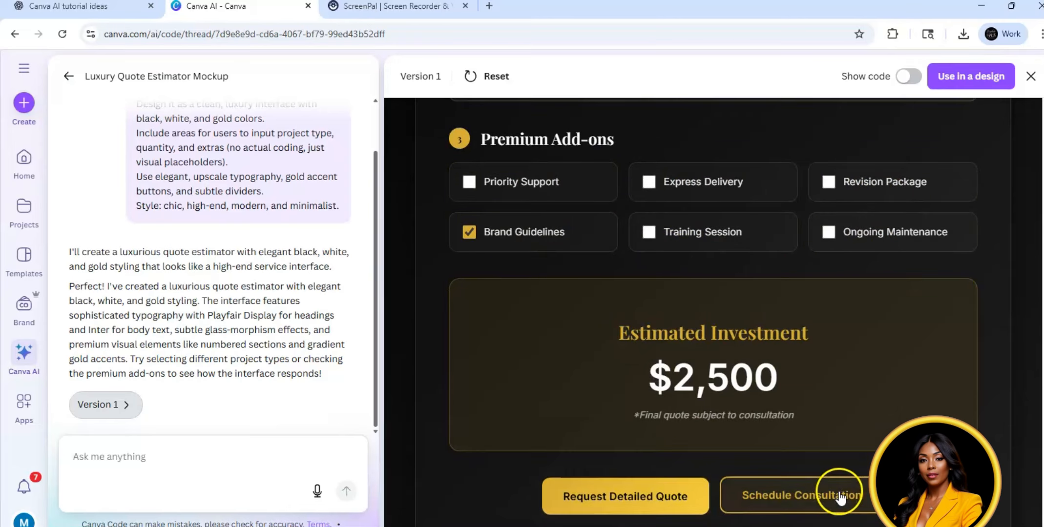
Step: Use the Quote Estimator in a new Website design and look through the embedded form down to its action buttons
left_click(959, 77)
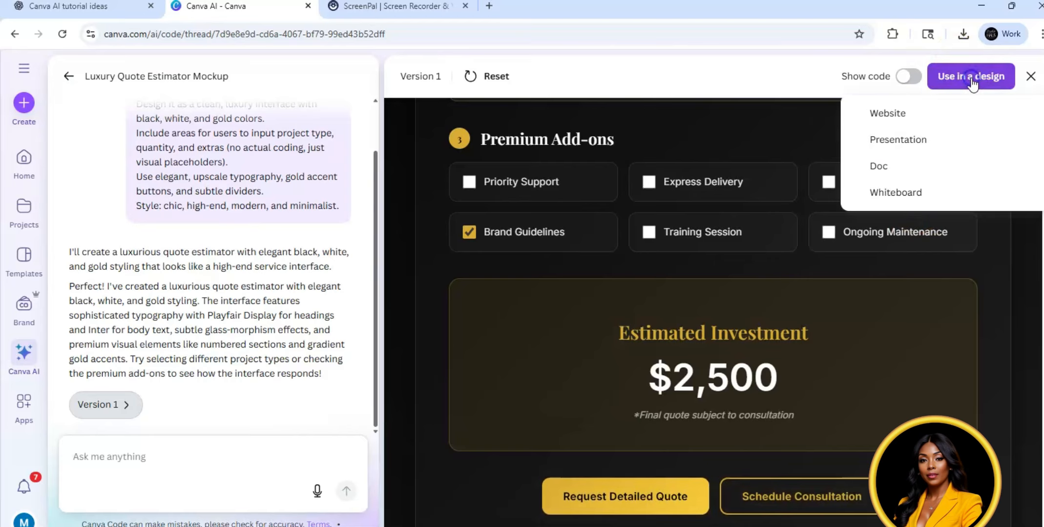
left_click(887, 113)
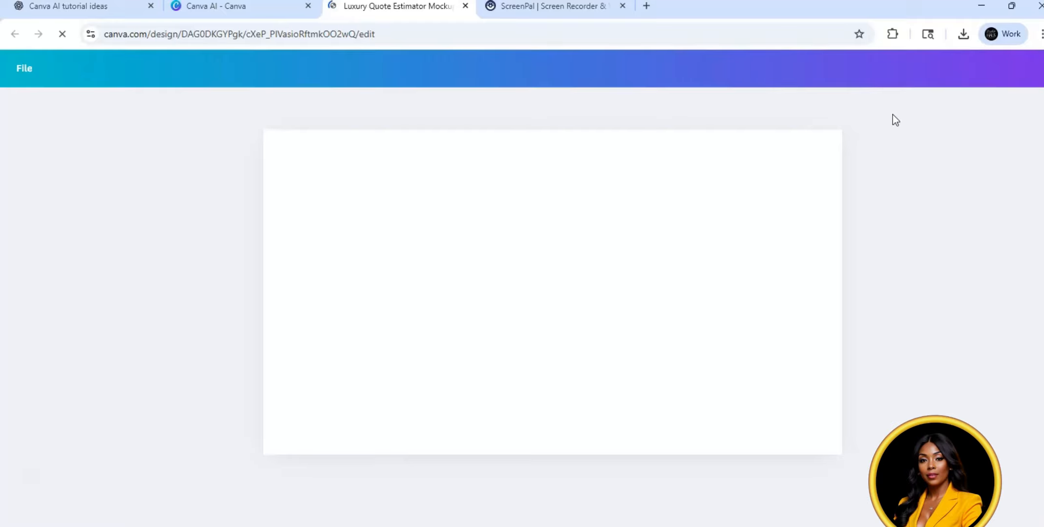
left_click(682, 209)
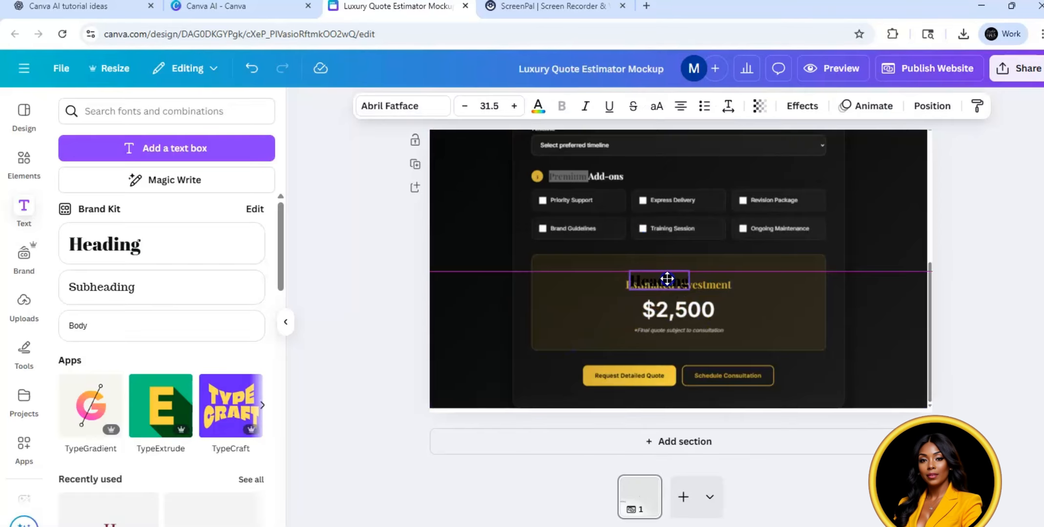
left_click_drag(668, 280, 275, 320)
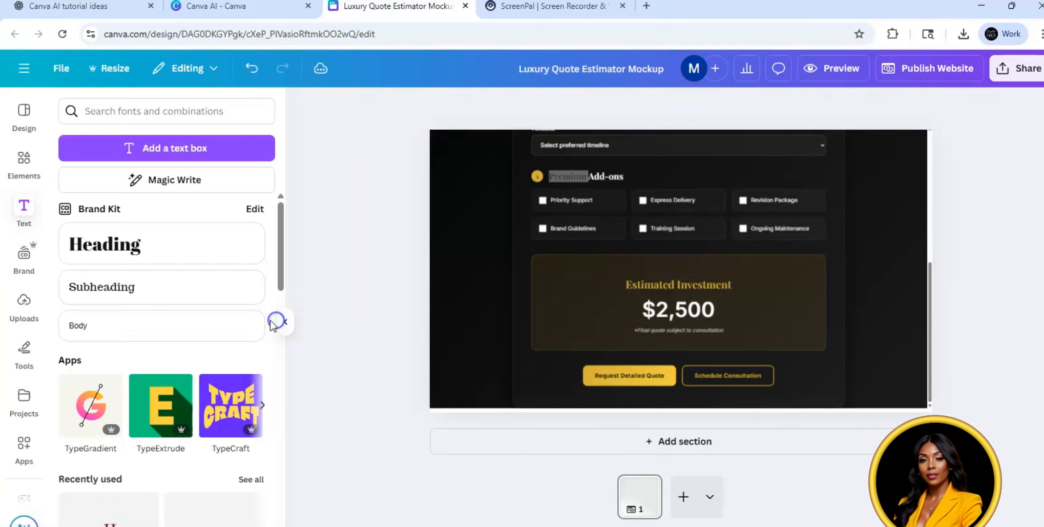
Step: Check the website design's sharing options and PNG download settings without downloading
left_click(1030, 71)
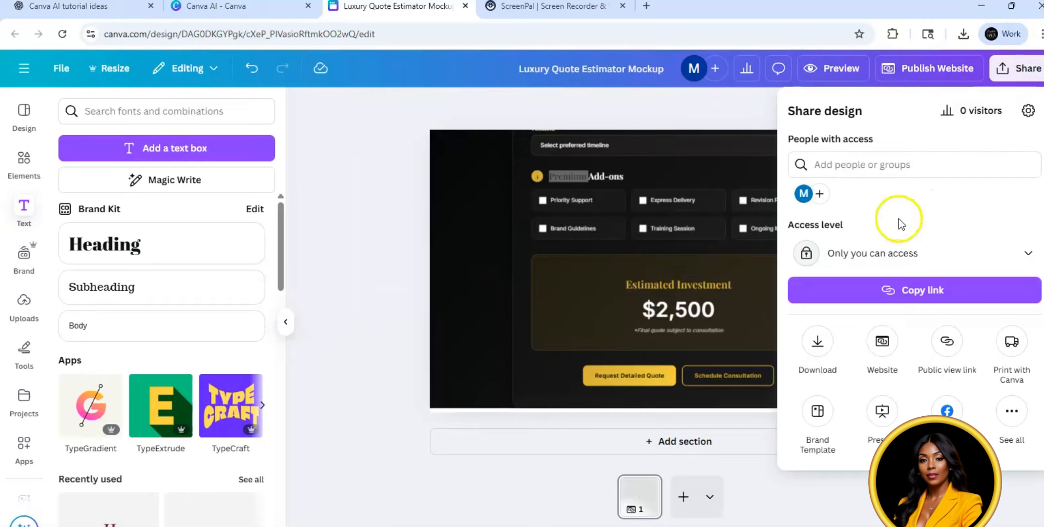
left_click(818, 346)
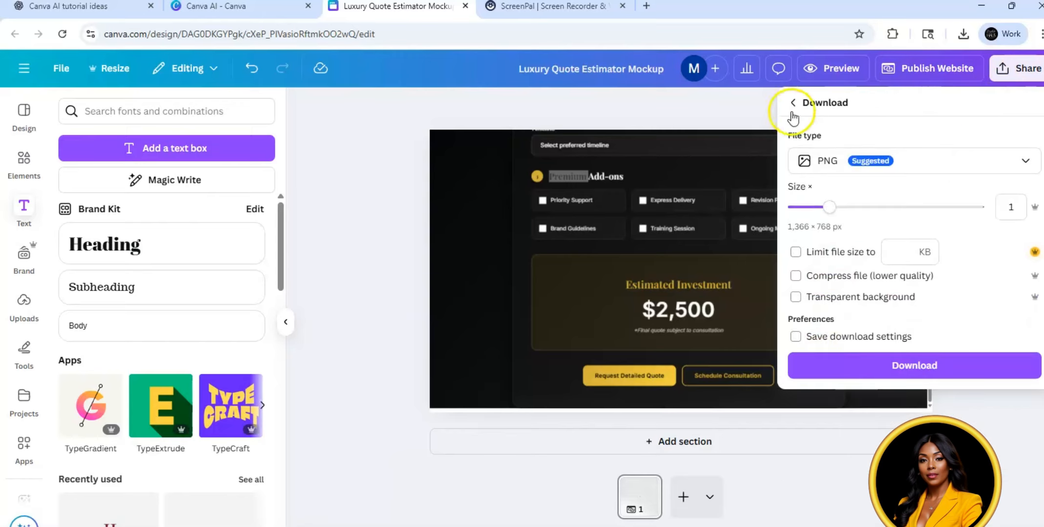
left_click(749, 107)
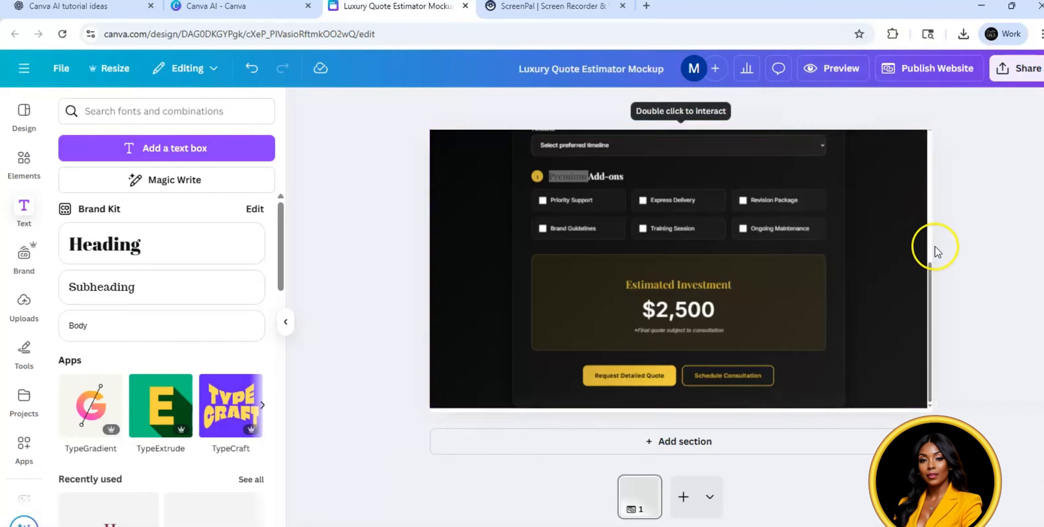
left_click(933, 285)
mouse_move(932, 284)
left_mouse_down()
mouse_move(927, 150)
mouse_move(936, 307)
mouse_move(925, 278)
mouse_move(930, 289)
left_mouse_up()
left_click(949, 75)
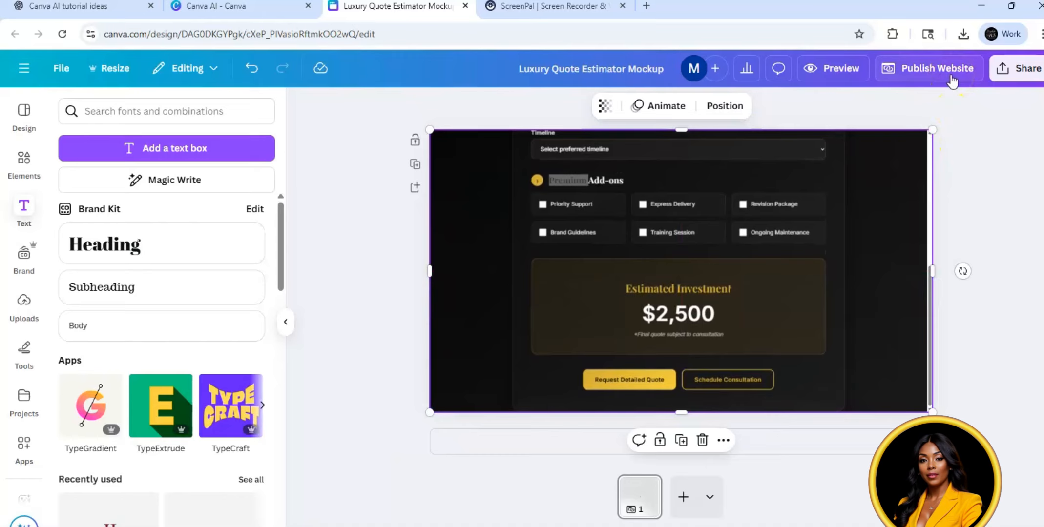
left_click(950, 78)
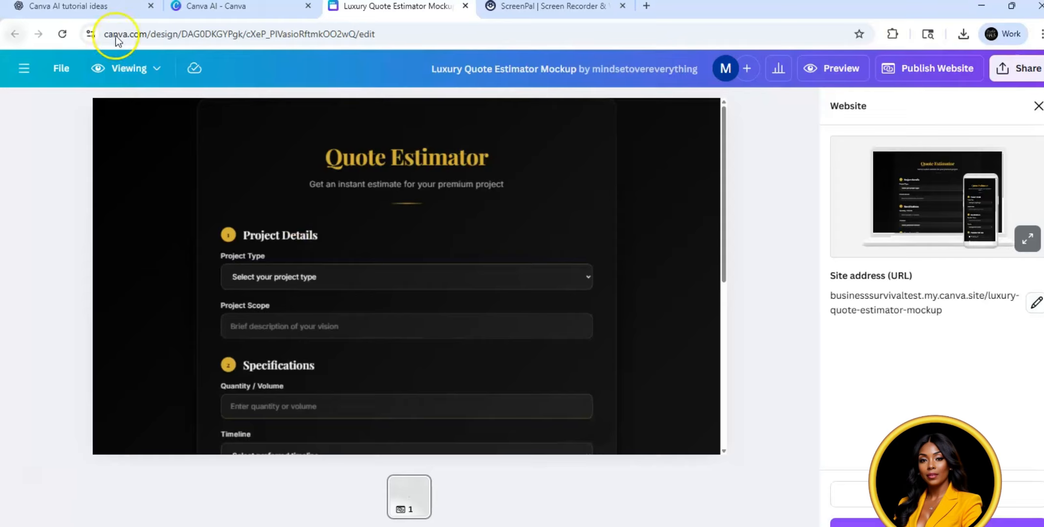
left_click(25, 72)
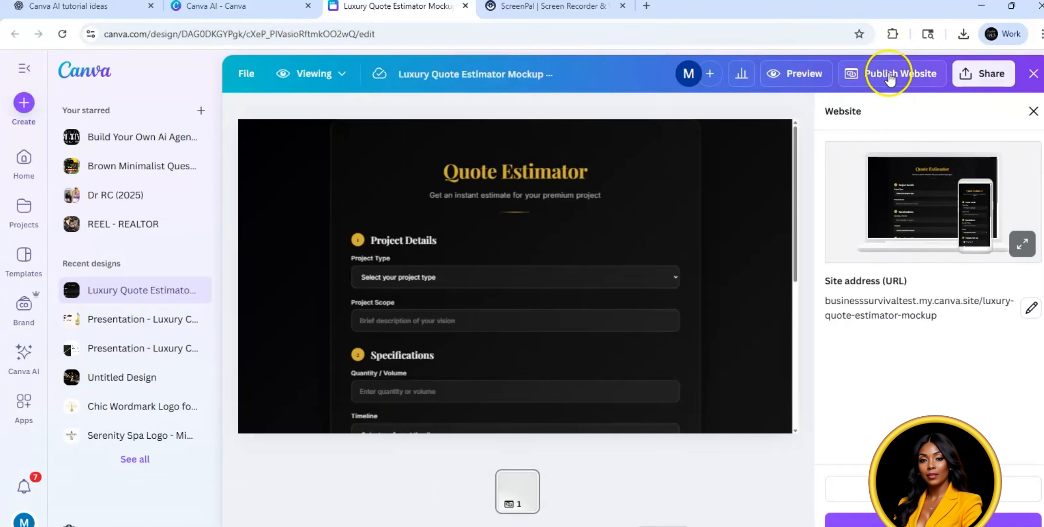
left_click(1034, 110)
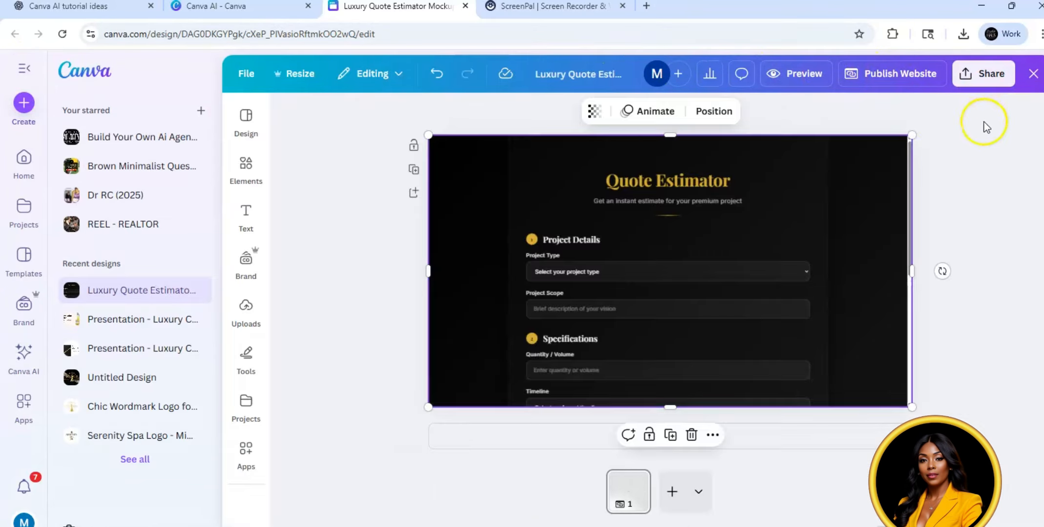
Step: Publish the Quote Estimator website at businesssurvivaltest.my.canva.site/luxury-quote-estimator-mockup and view the live page
left_click(915, 78)
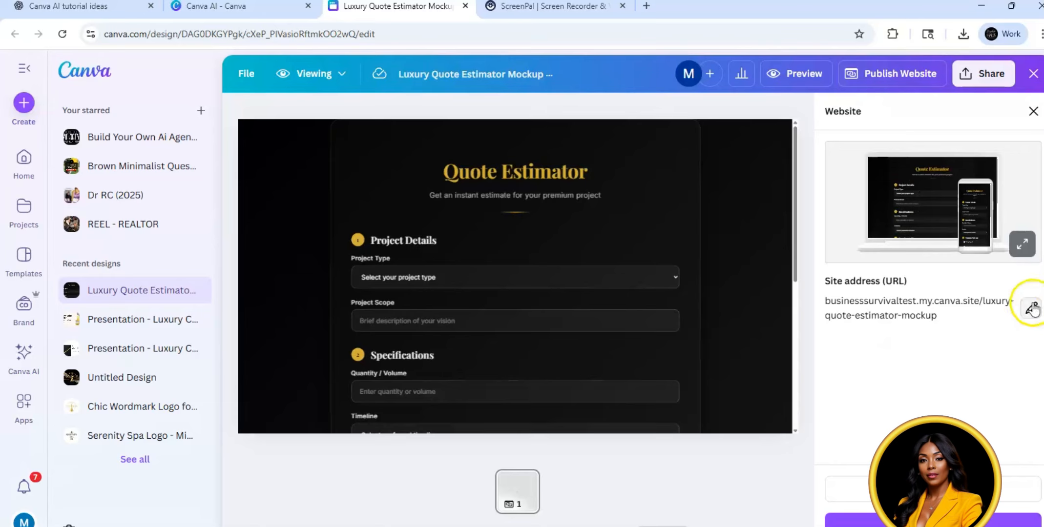
left_click(933, 521)
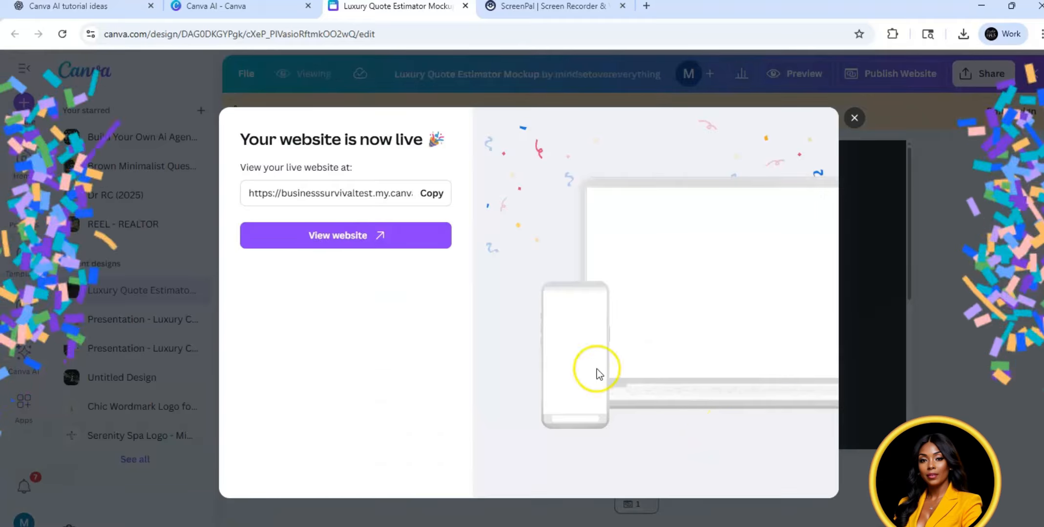
left_click(377, 235)
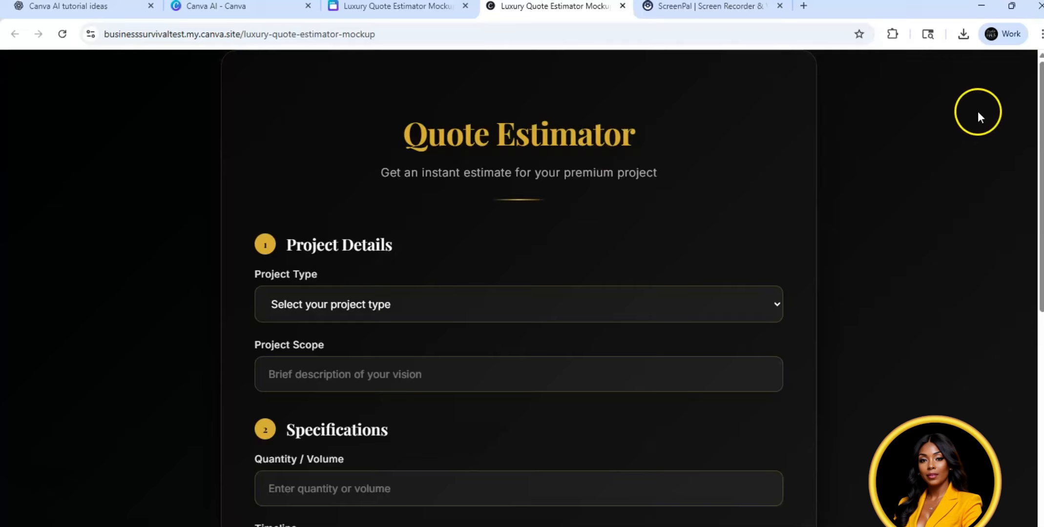
scroll(519, 288, "down", 1)
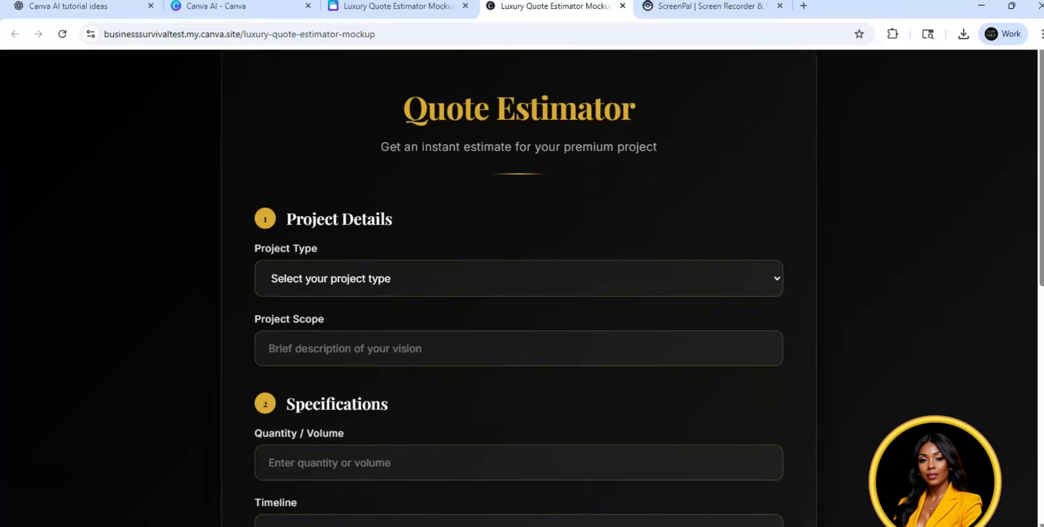
scroll(518, 288, "up", 1)
scroll(519, 288, "down", 1)
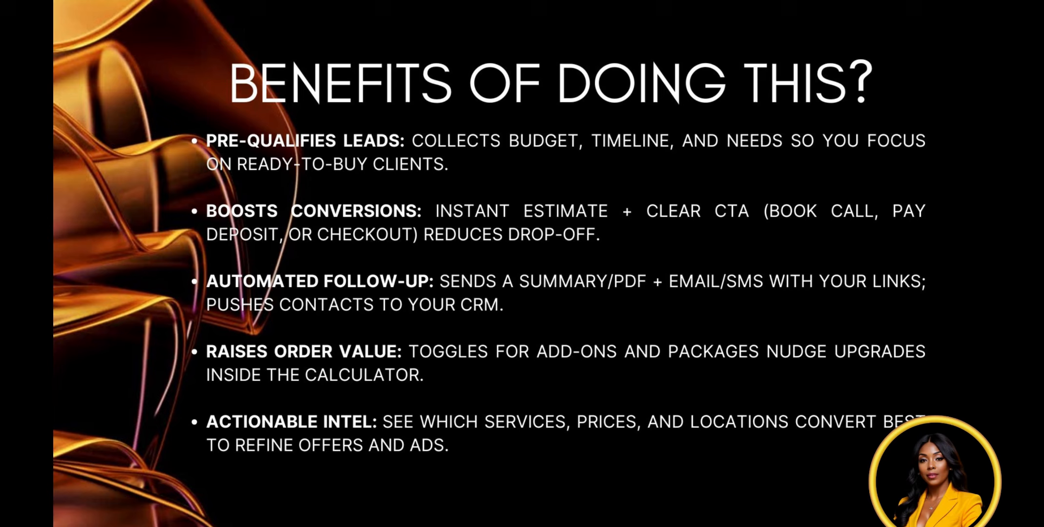
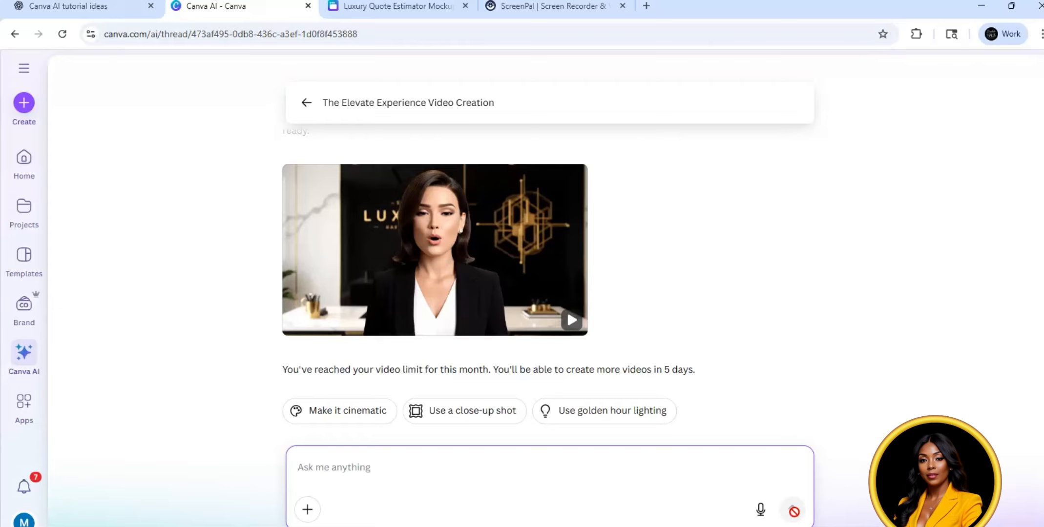
Step: Open the generated presenter video in The Elevate Experience chat, play it through from the beginning, and choose to edit it in the Canva Editor
left_click(441, 253)
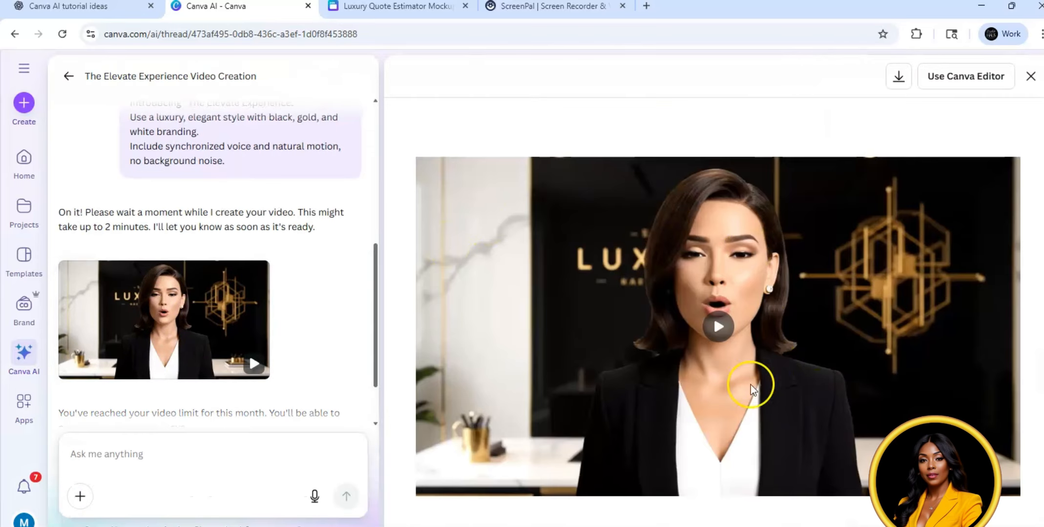
left_click(718, 327)
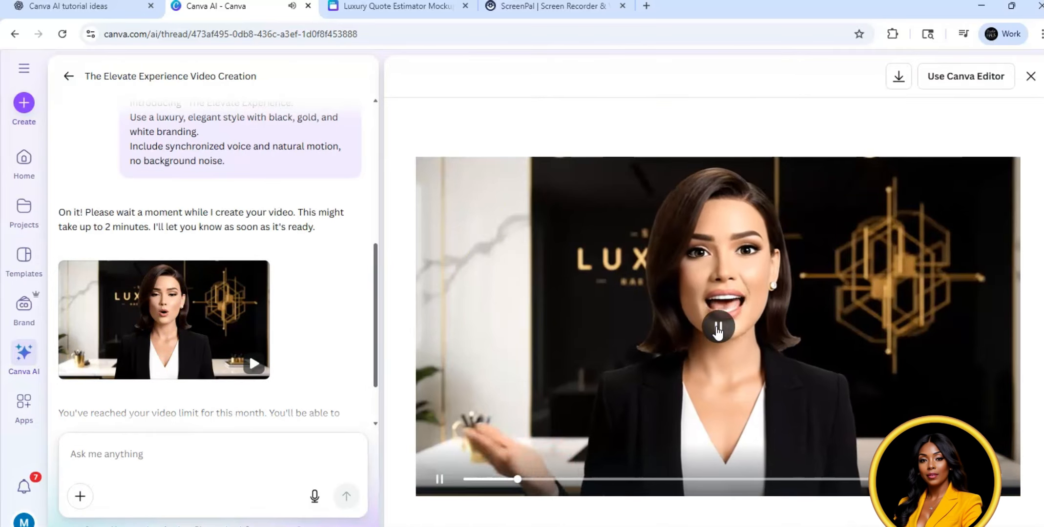
left_click(718, 328)
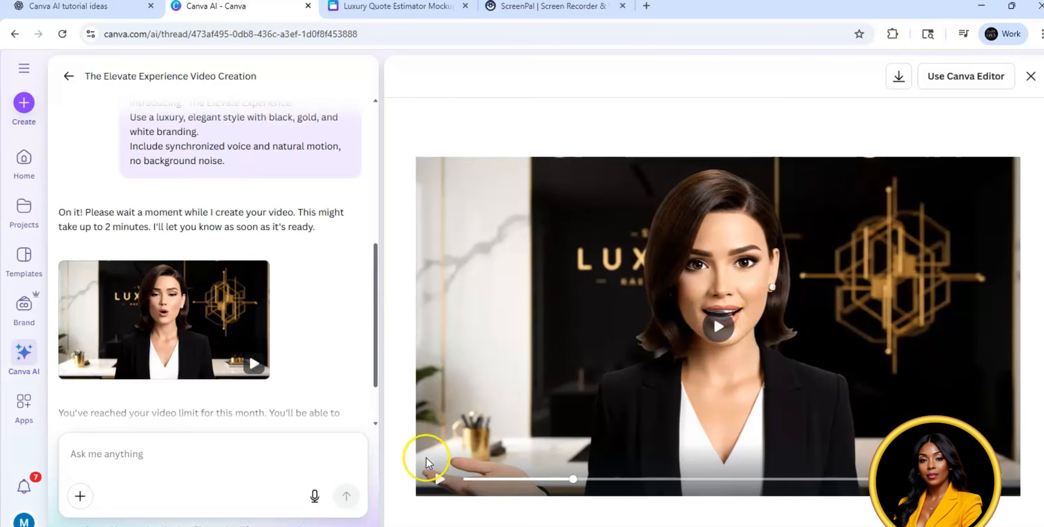
left_click(464, 479)
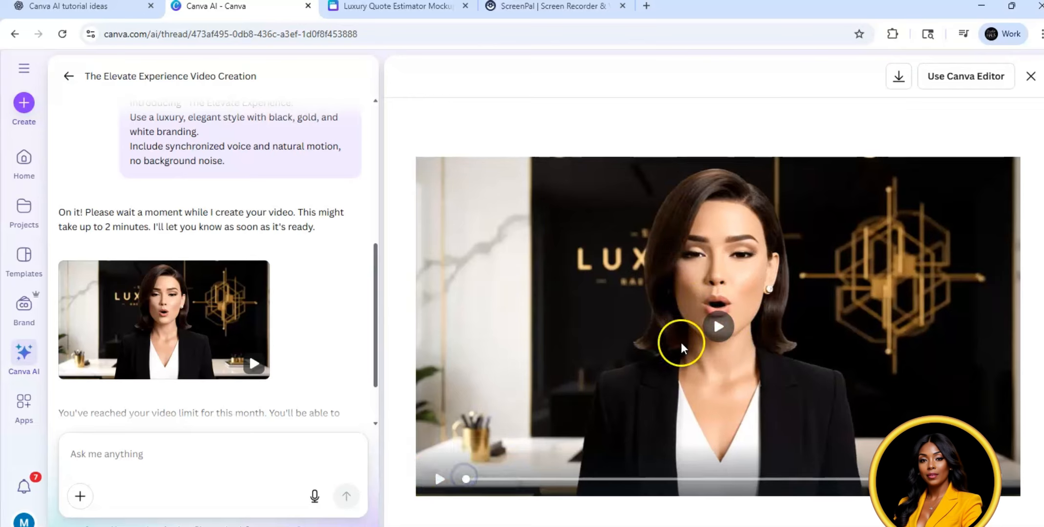
left_click(718, 328)
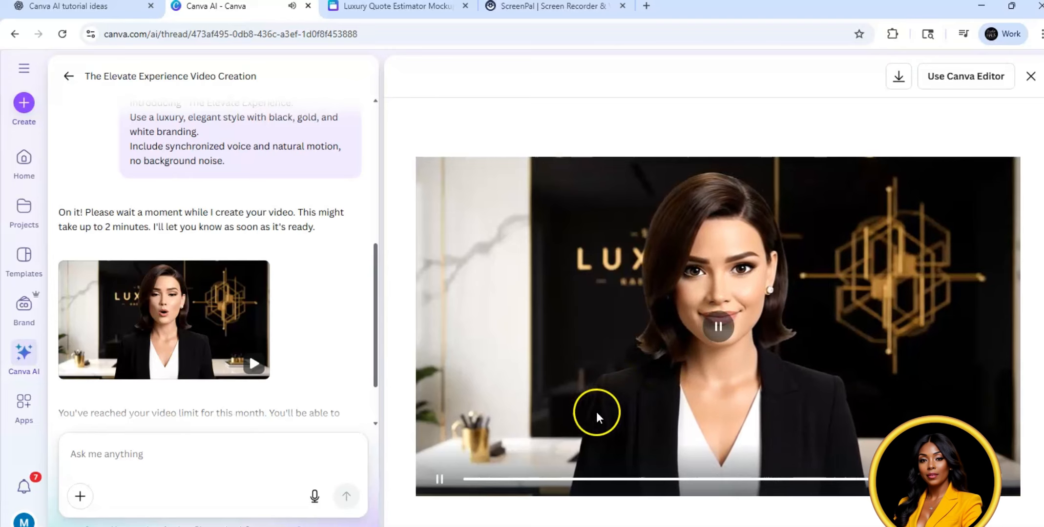
left_click(440, 482)
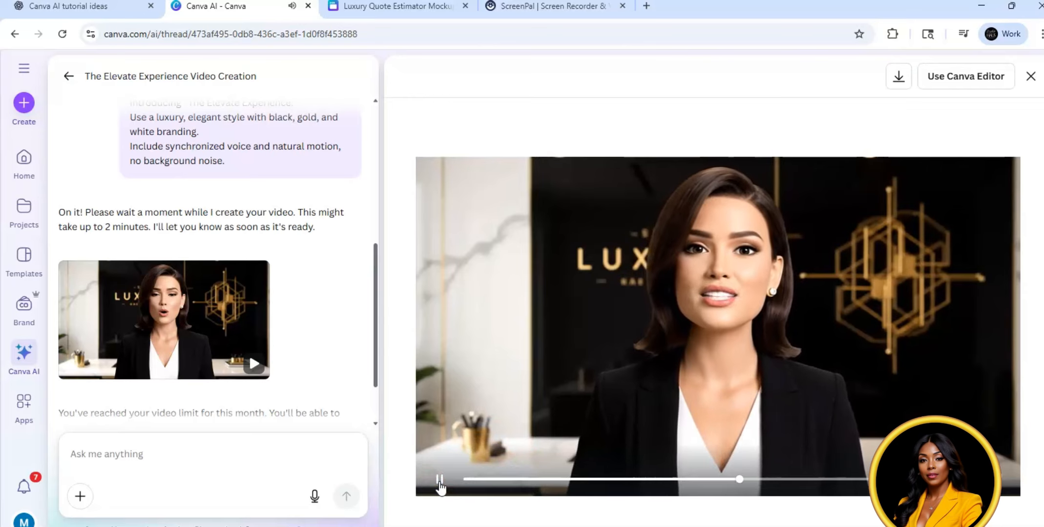
left_click(439, 482)
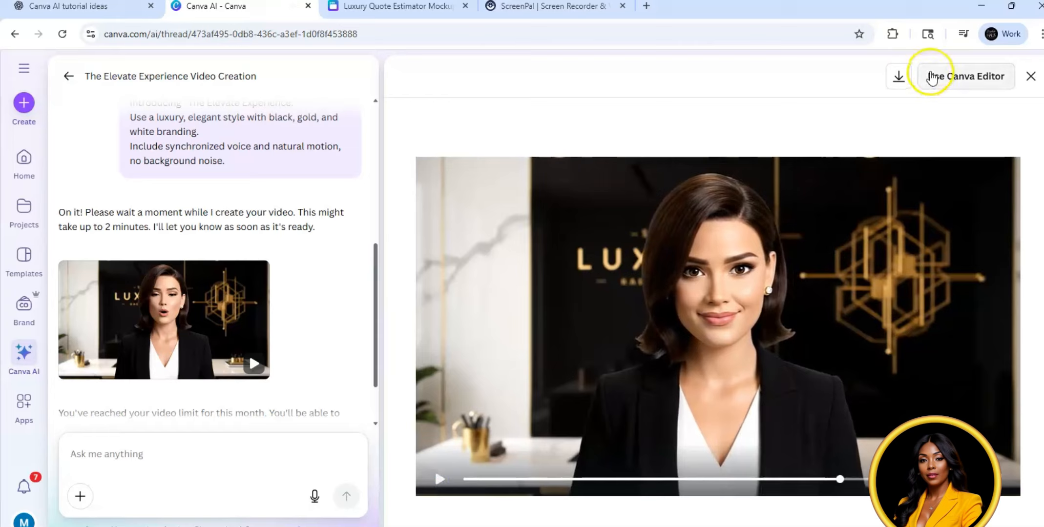
left_click(955, 77)
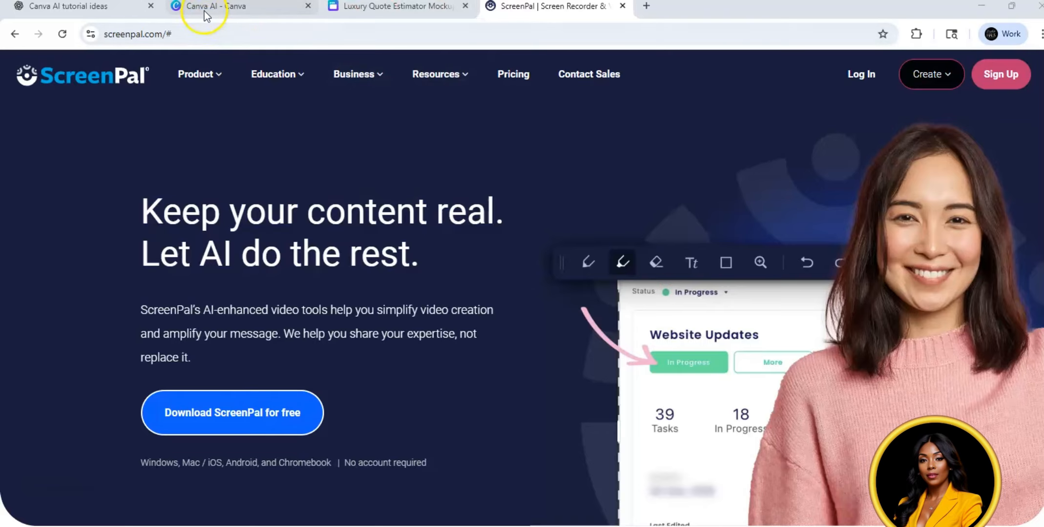
Step: Generate the 6-question "Find Your Signature Candle Scent" web quiz in Canva AI from the prepared prompt with an optional VIP Candle Club checkbox
left_click(204, 10)
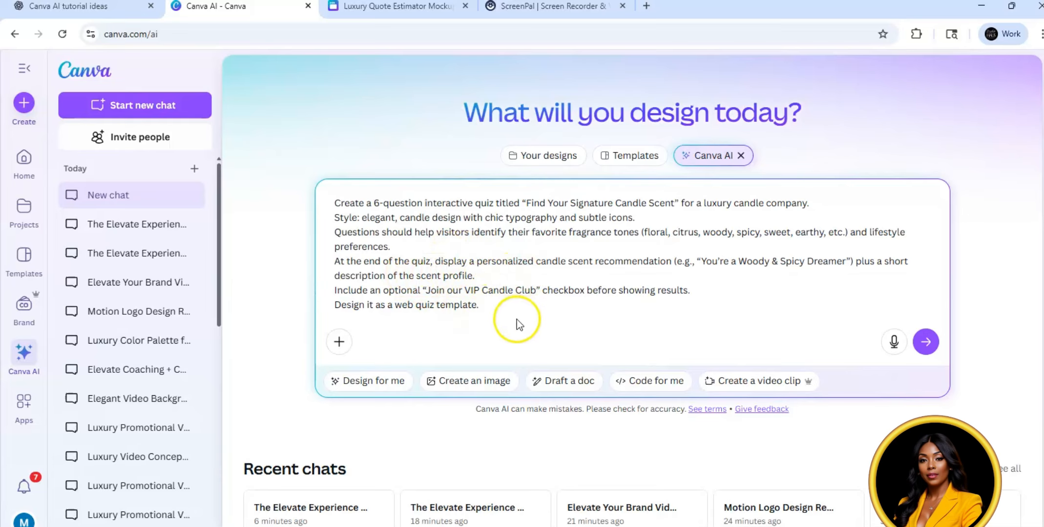
left_click(929, 340)
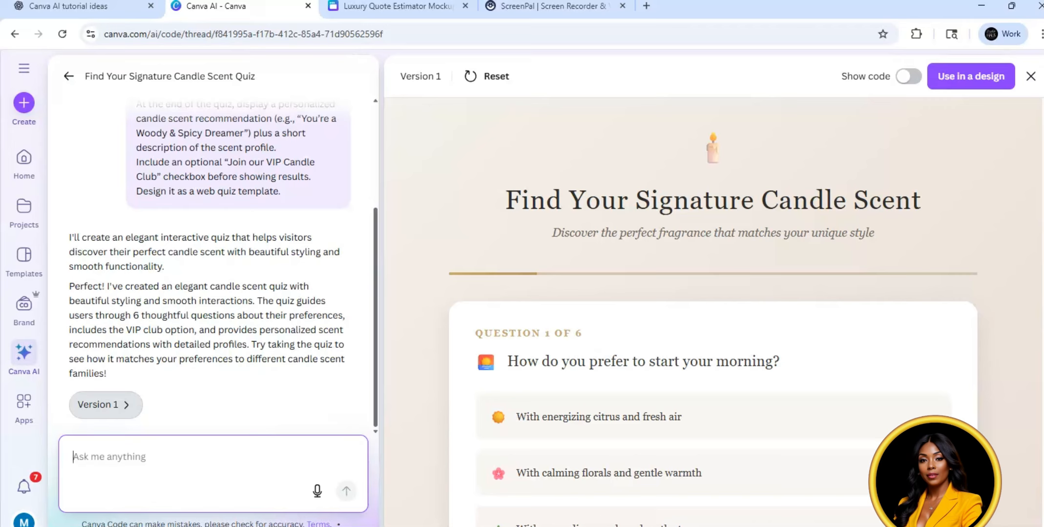
Step: Answer quiz questions 1 to 3 with calming florals and gentle warmth, romantic and elegant with soft florals, and the Floral scent family
scroll(712, 313, "down", 3)
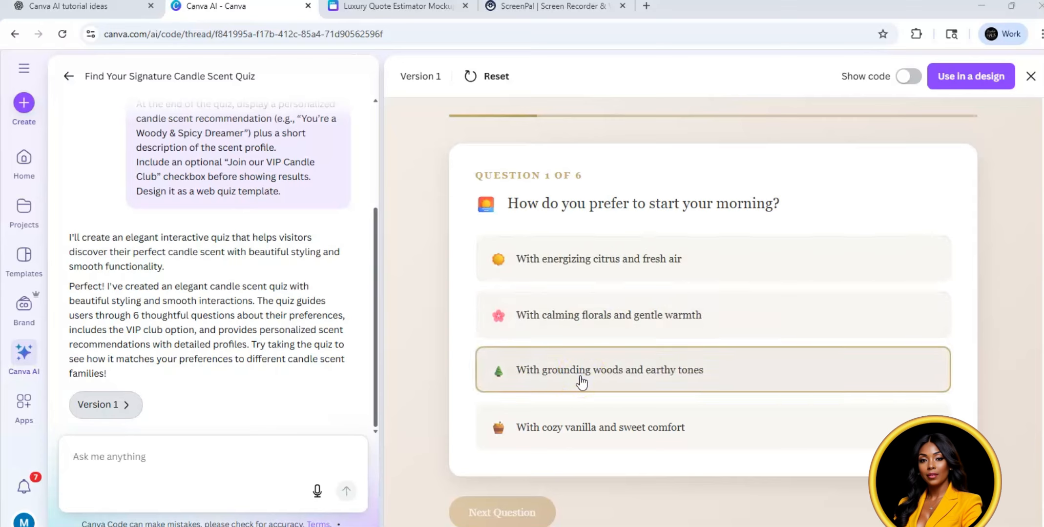
left_click(574, 322)
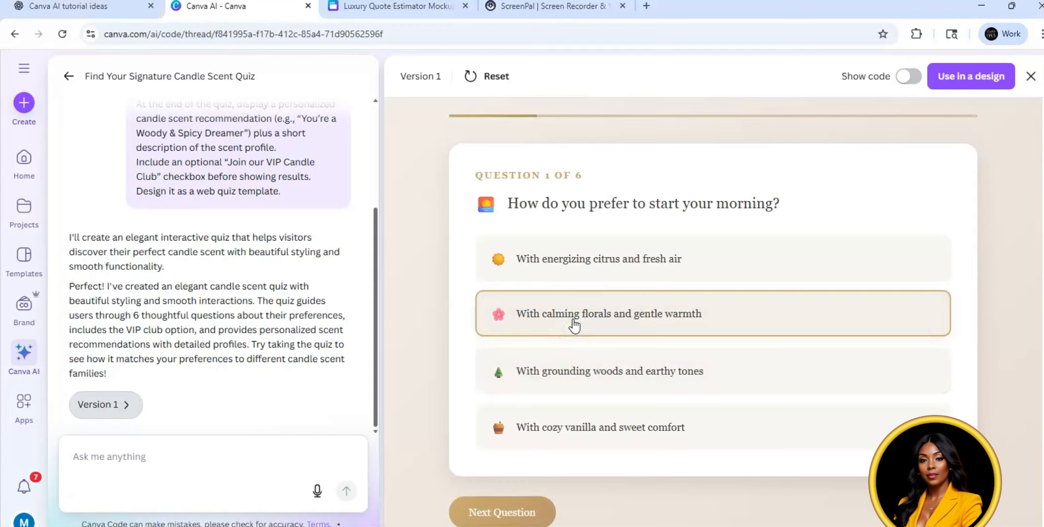
left_click(516, 509)
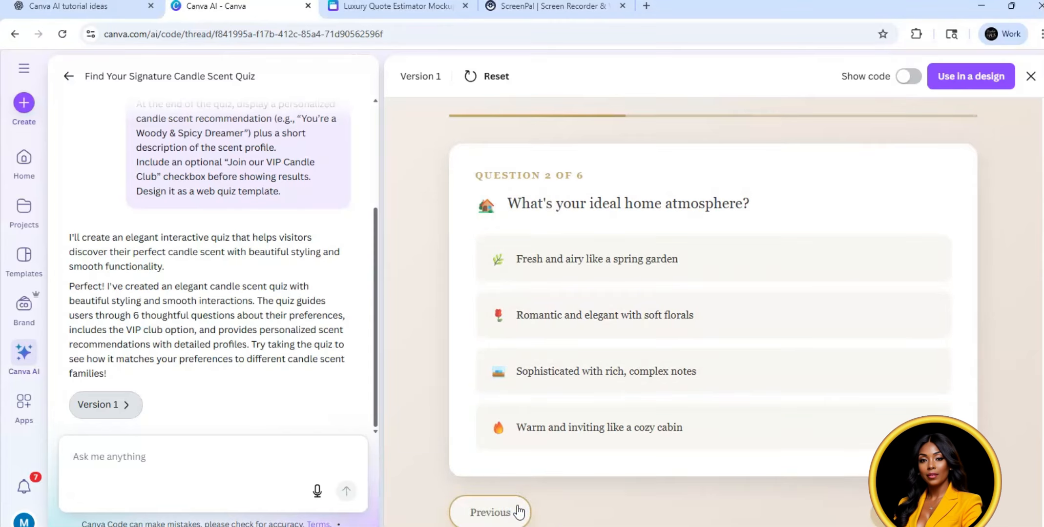
left_click(595, 315)
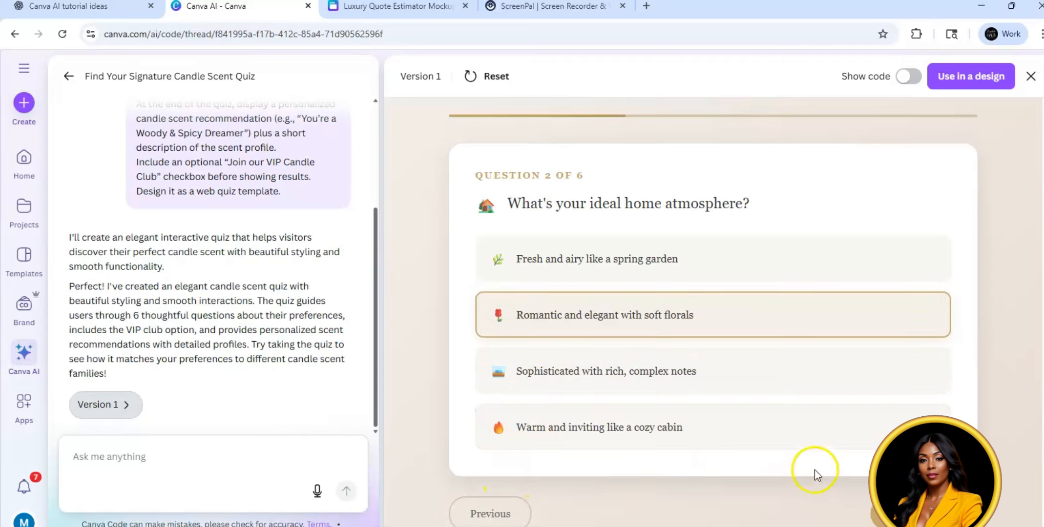
left_click(917, 511)
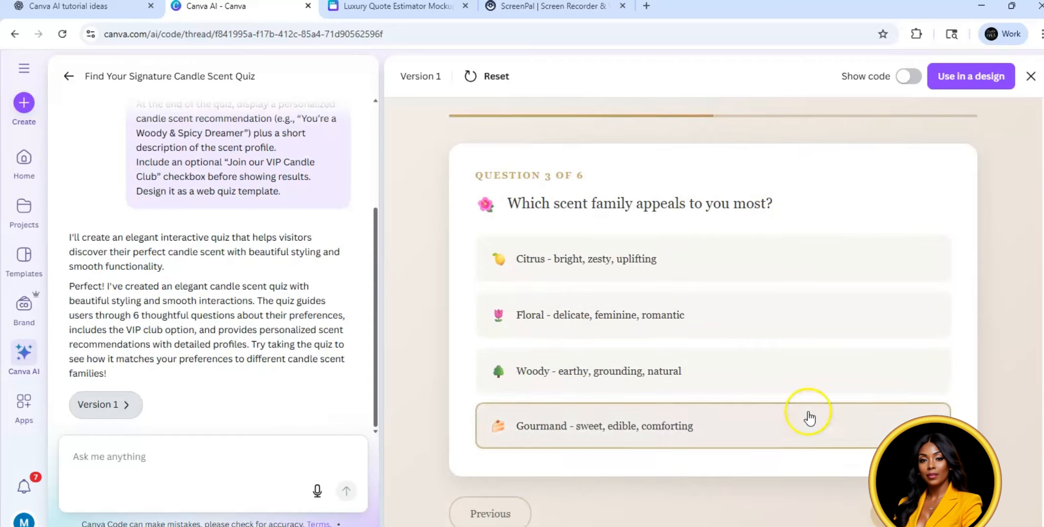
left_click(679, 313)
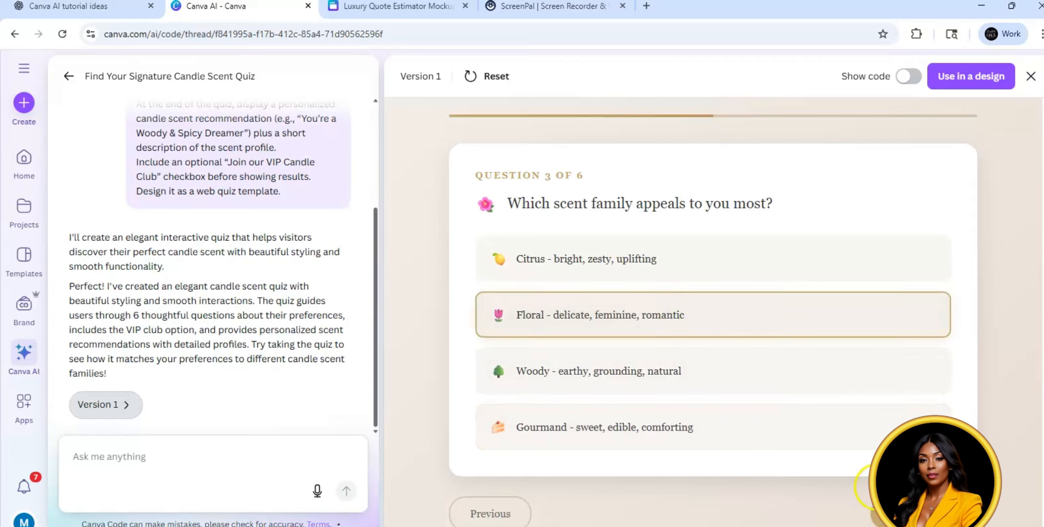
left_click(909, 511)
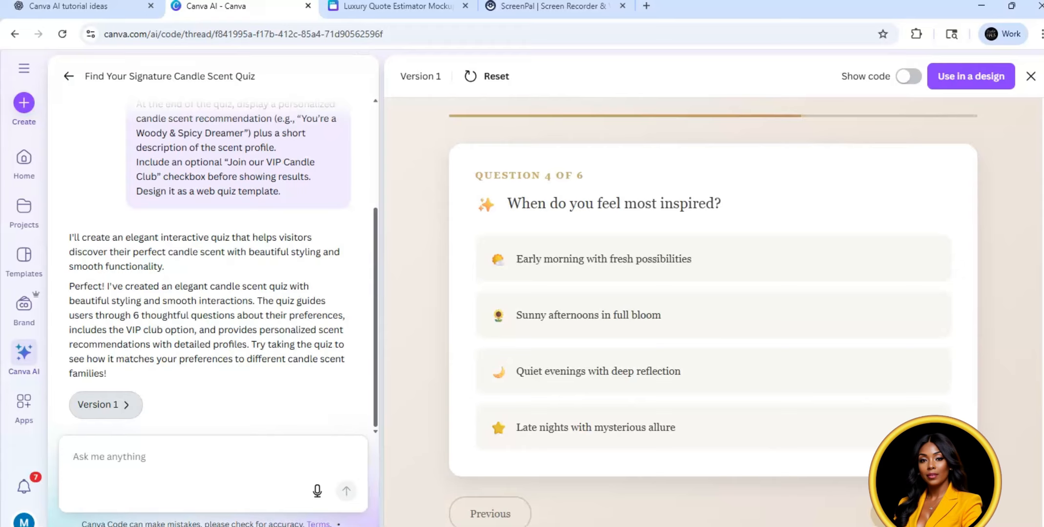
Step: Answer quiz questions 4 to 6 with late nights with mysterious allure, timeless and classic, and a tropical beach with ocean breeze
left_click(650, 424)
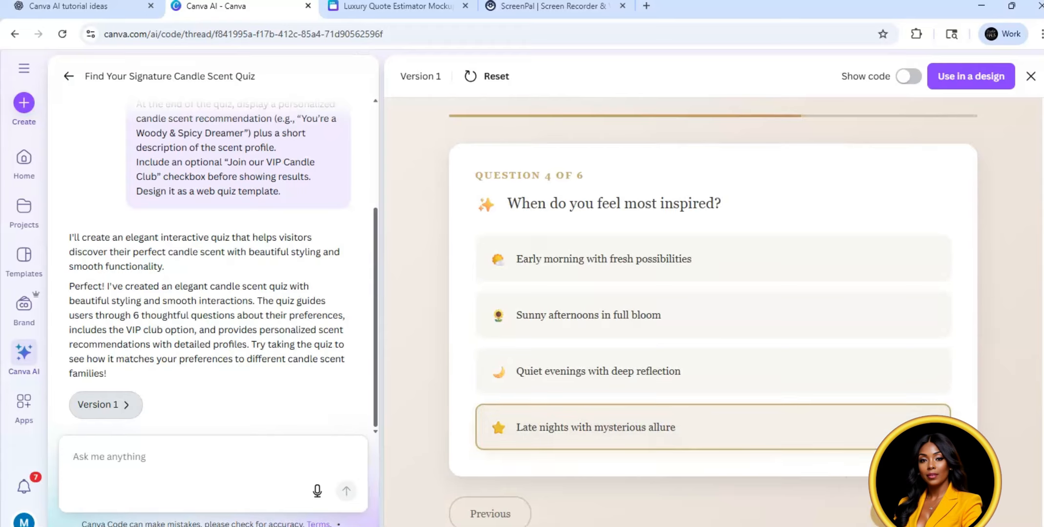
left_click(909, 511)
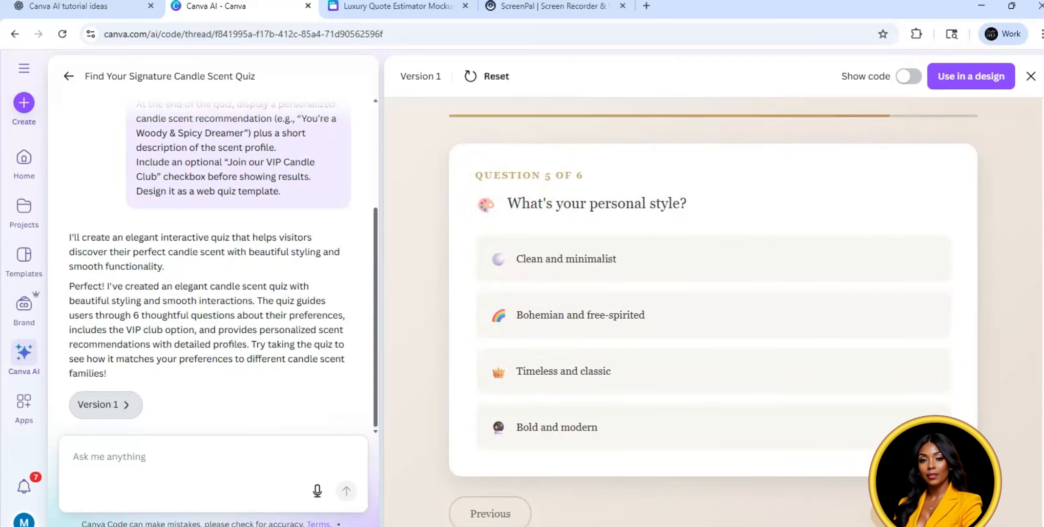
left_click(641, 360)
left_click(909, 511)
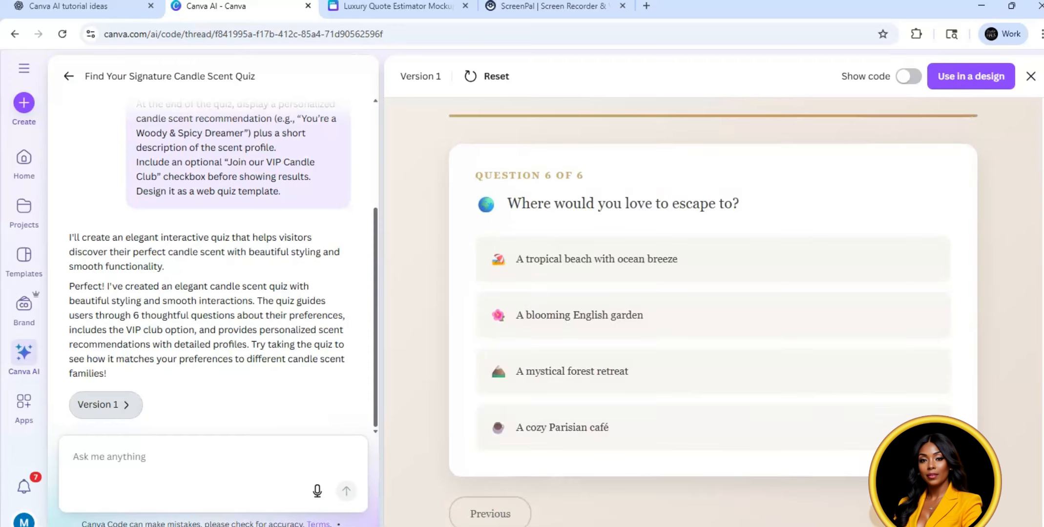
left_click(653, 263)
left_click(911, 512)
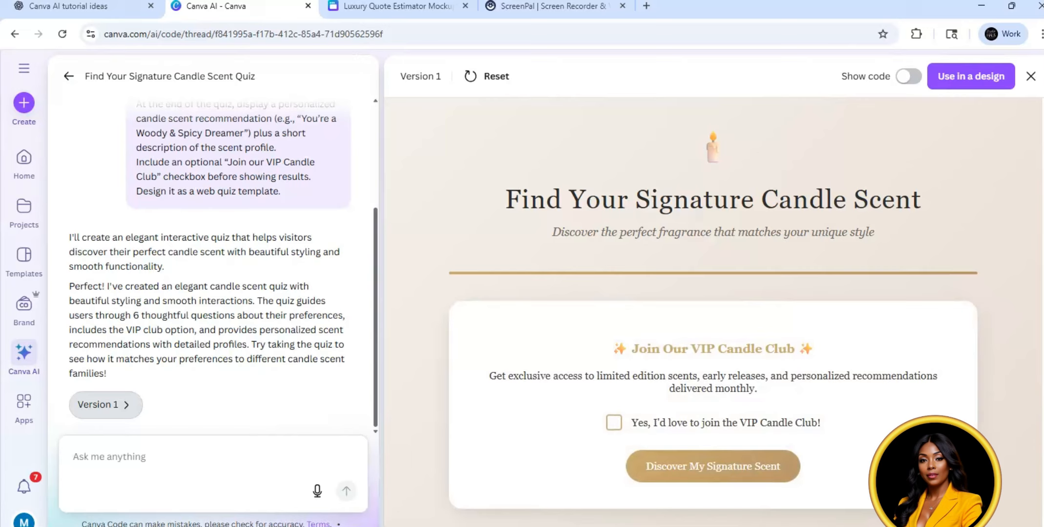
Step: Opt in to the VIP Candle Club and reveal the signature scent result, reviewing its description and scent notes
left_click(613, 424)
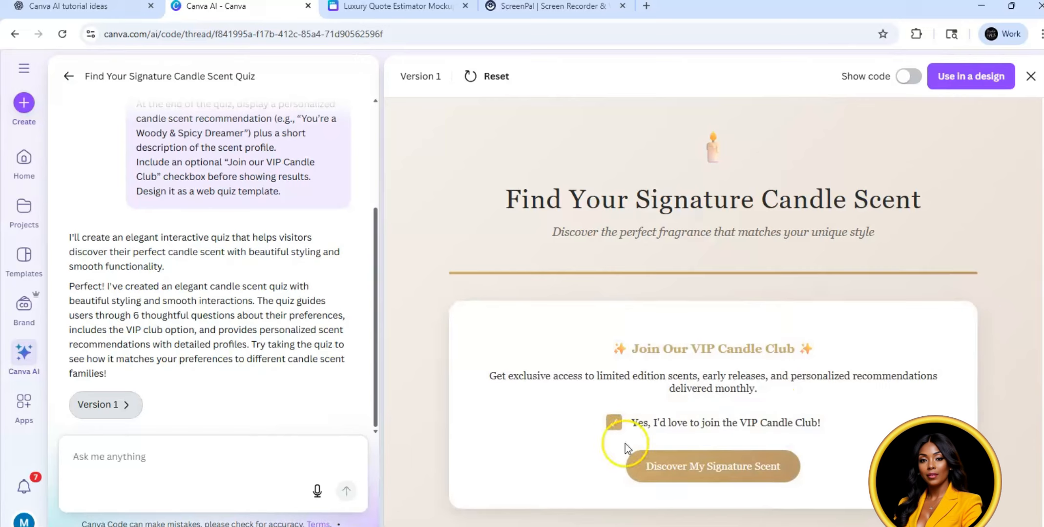
left_click(725, 466)
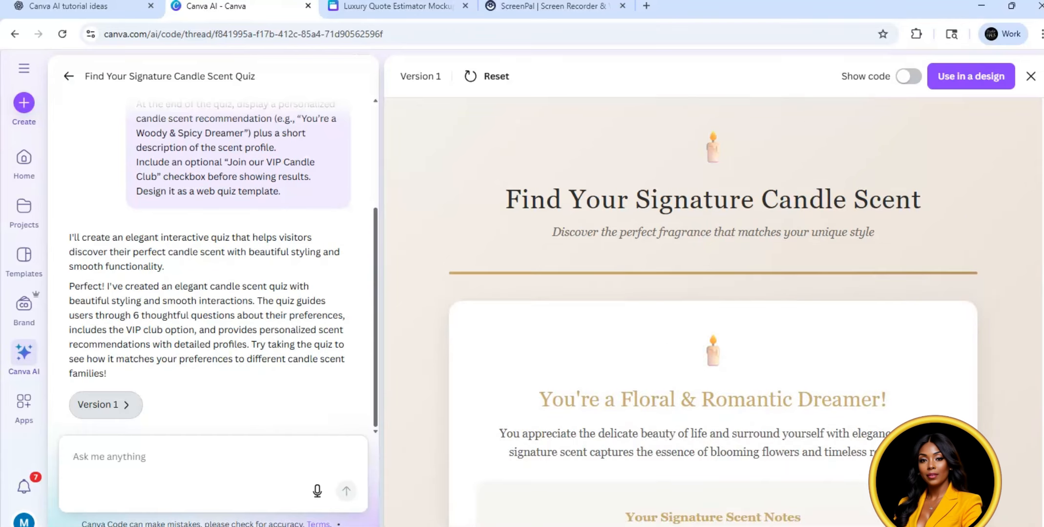
scroll(713, 312, "down", 3)
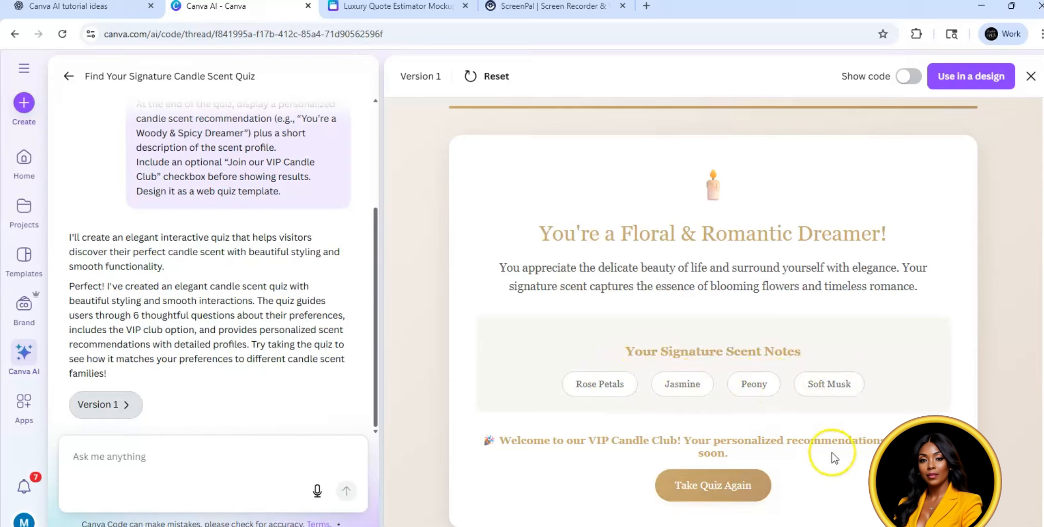
Step: Open the design type choices for using the candle scent quiz in a design
left_click(979, 79)
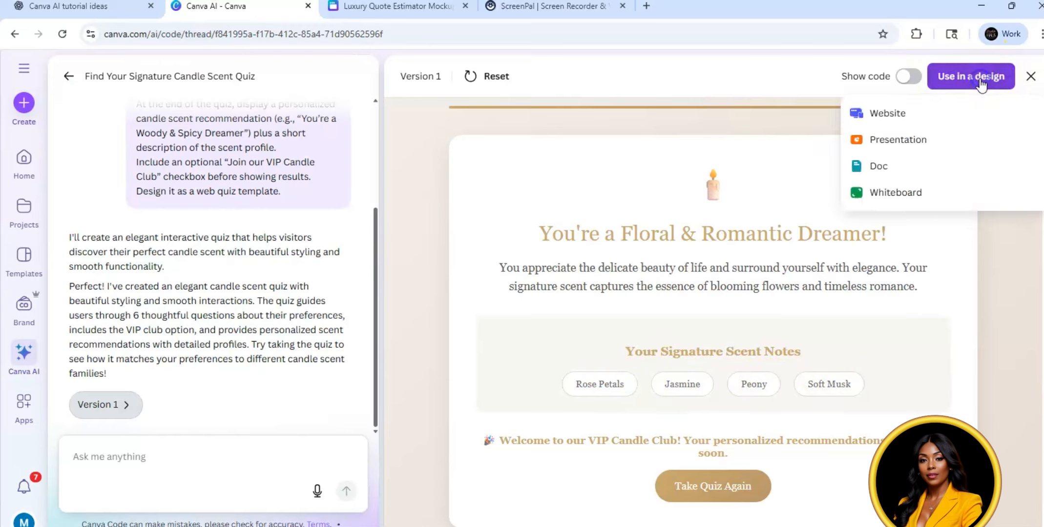